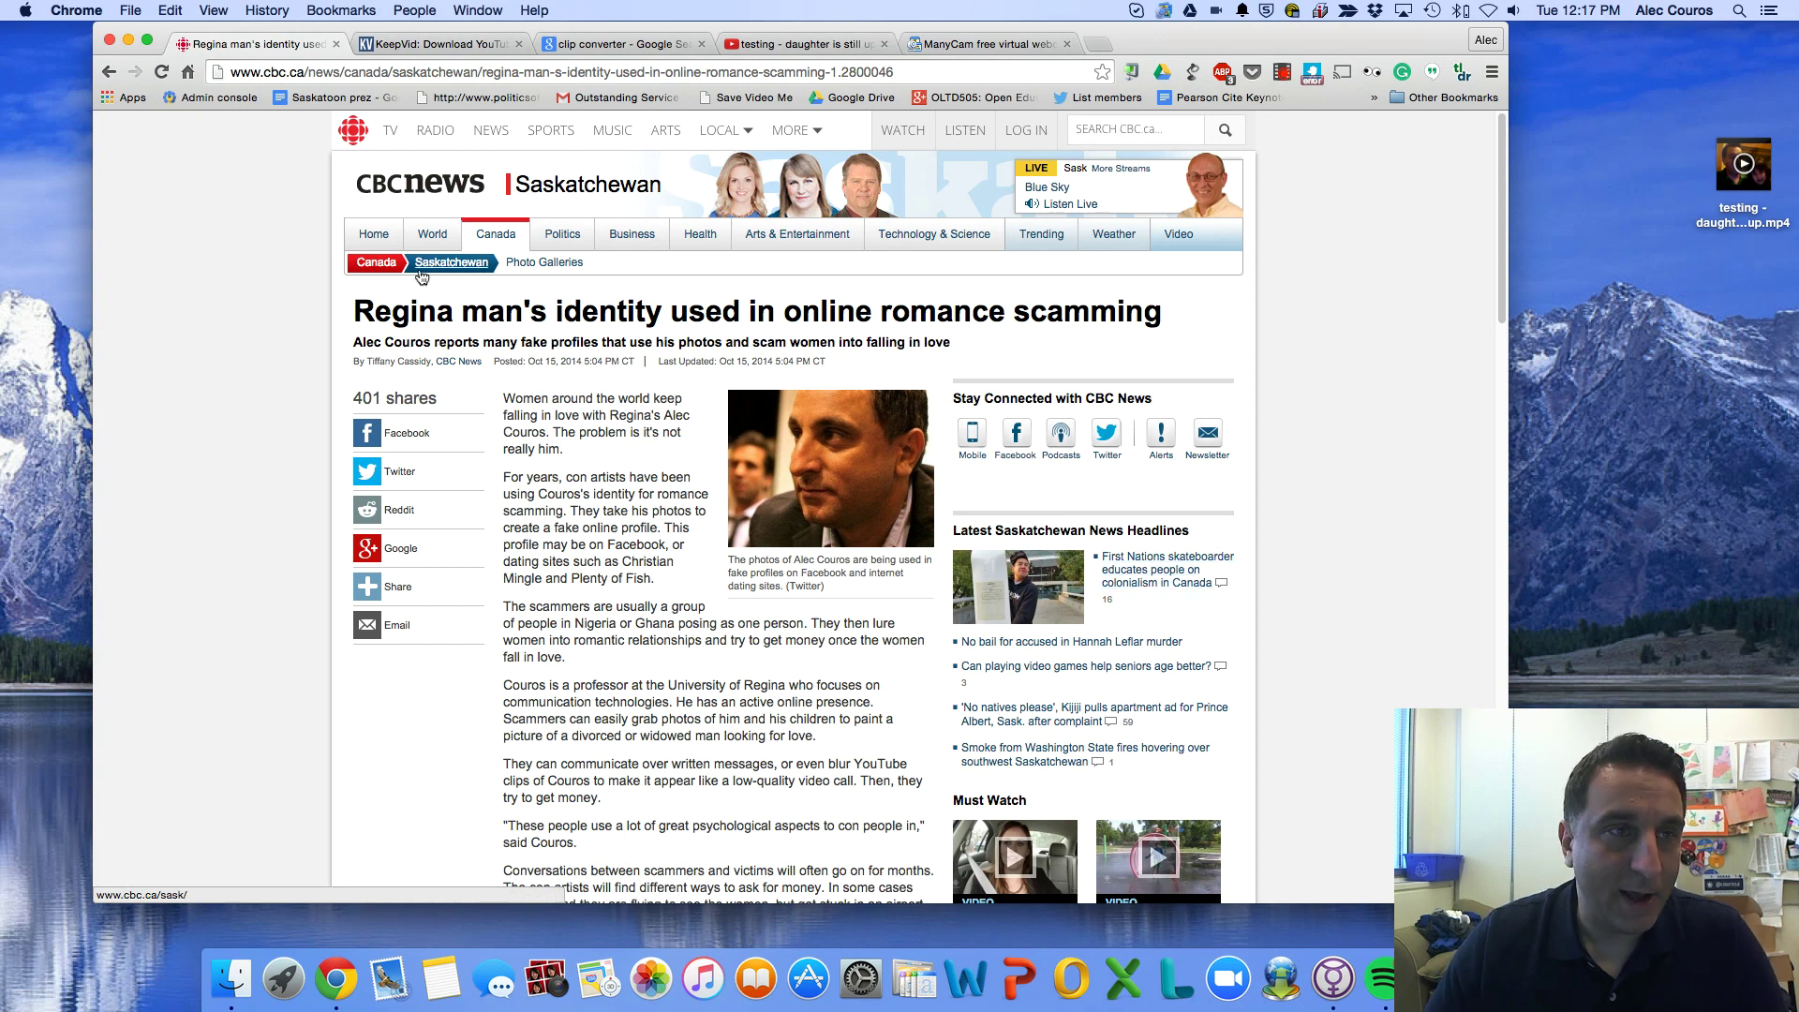
Reorder the browser tabs so the ManyCam page is second and the YouTube video page is third
scroll(799, 148, down, 1)
click(1005, 41)
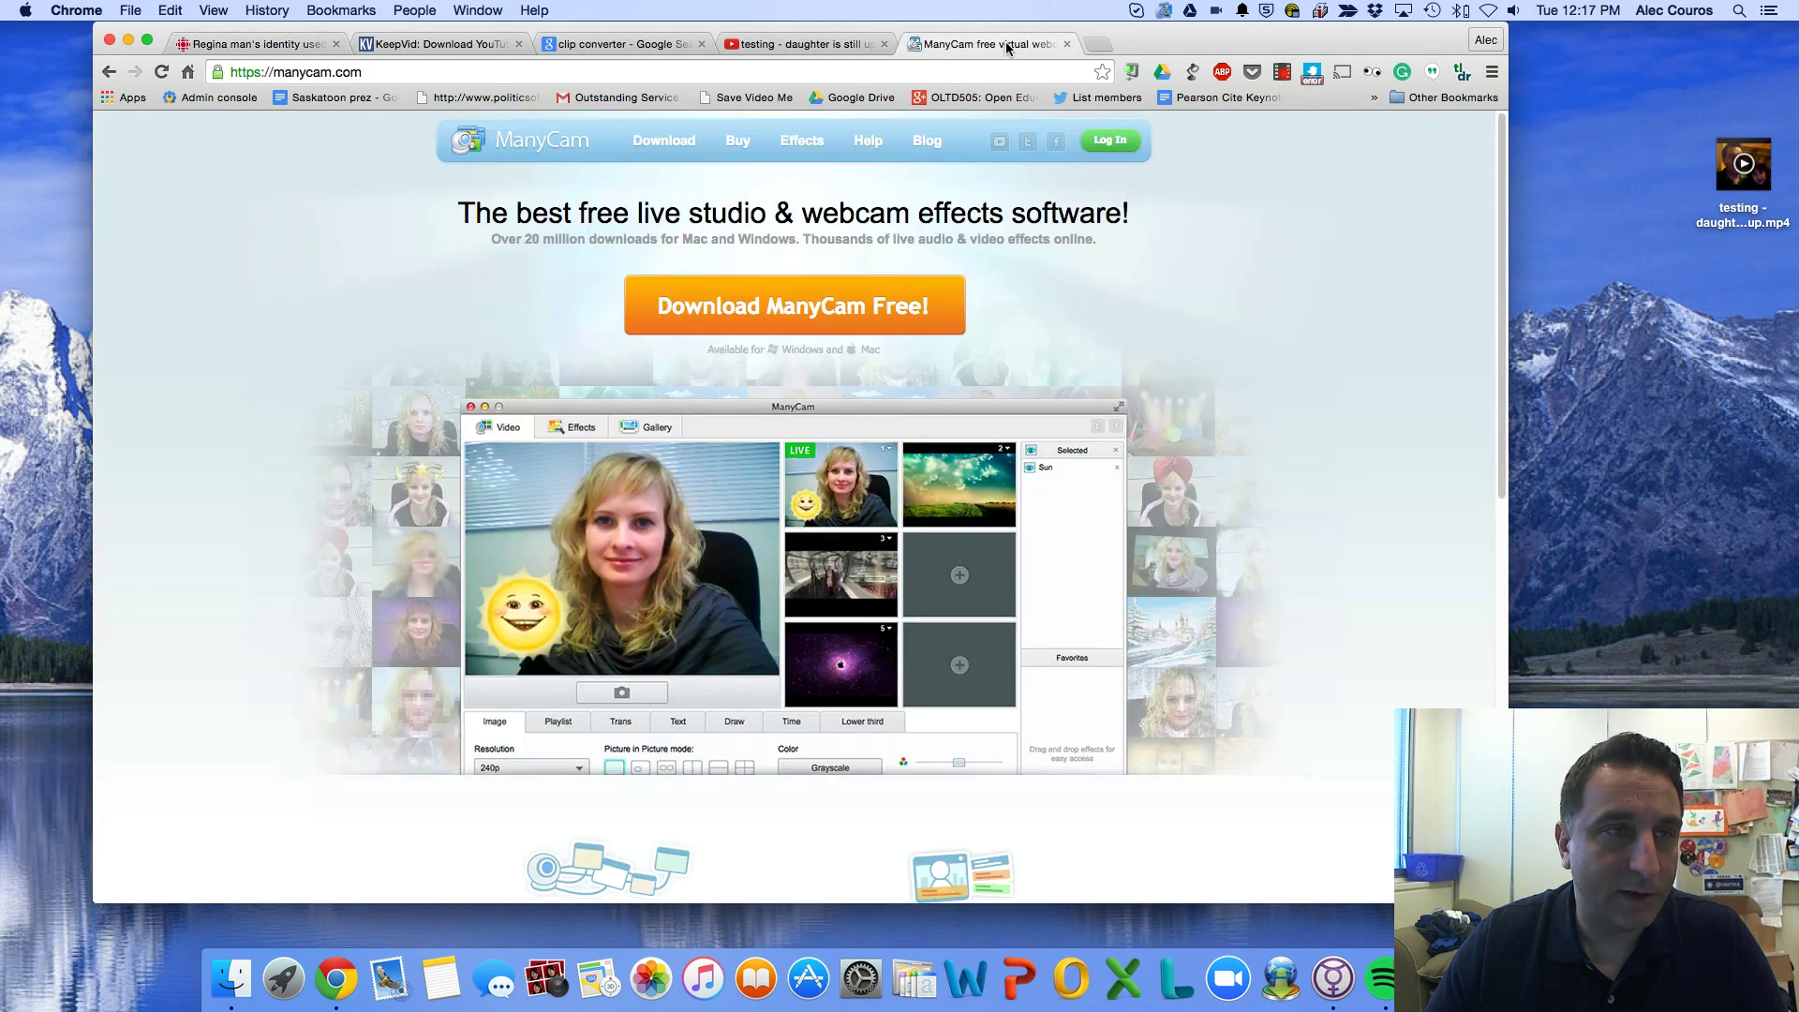
drag(1005, 42, 539, 39)
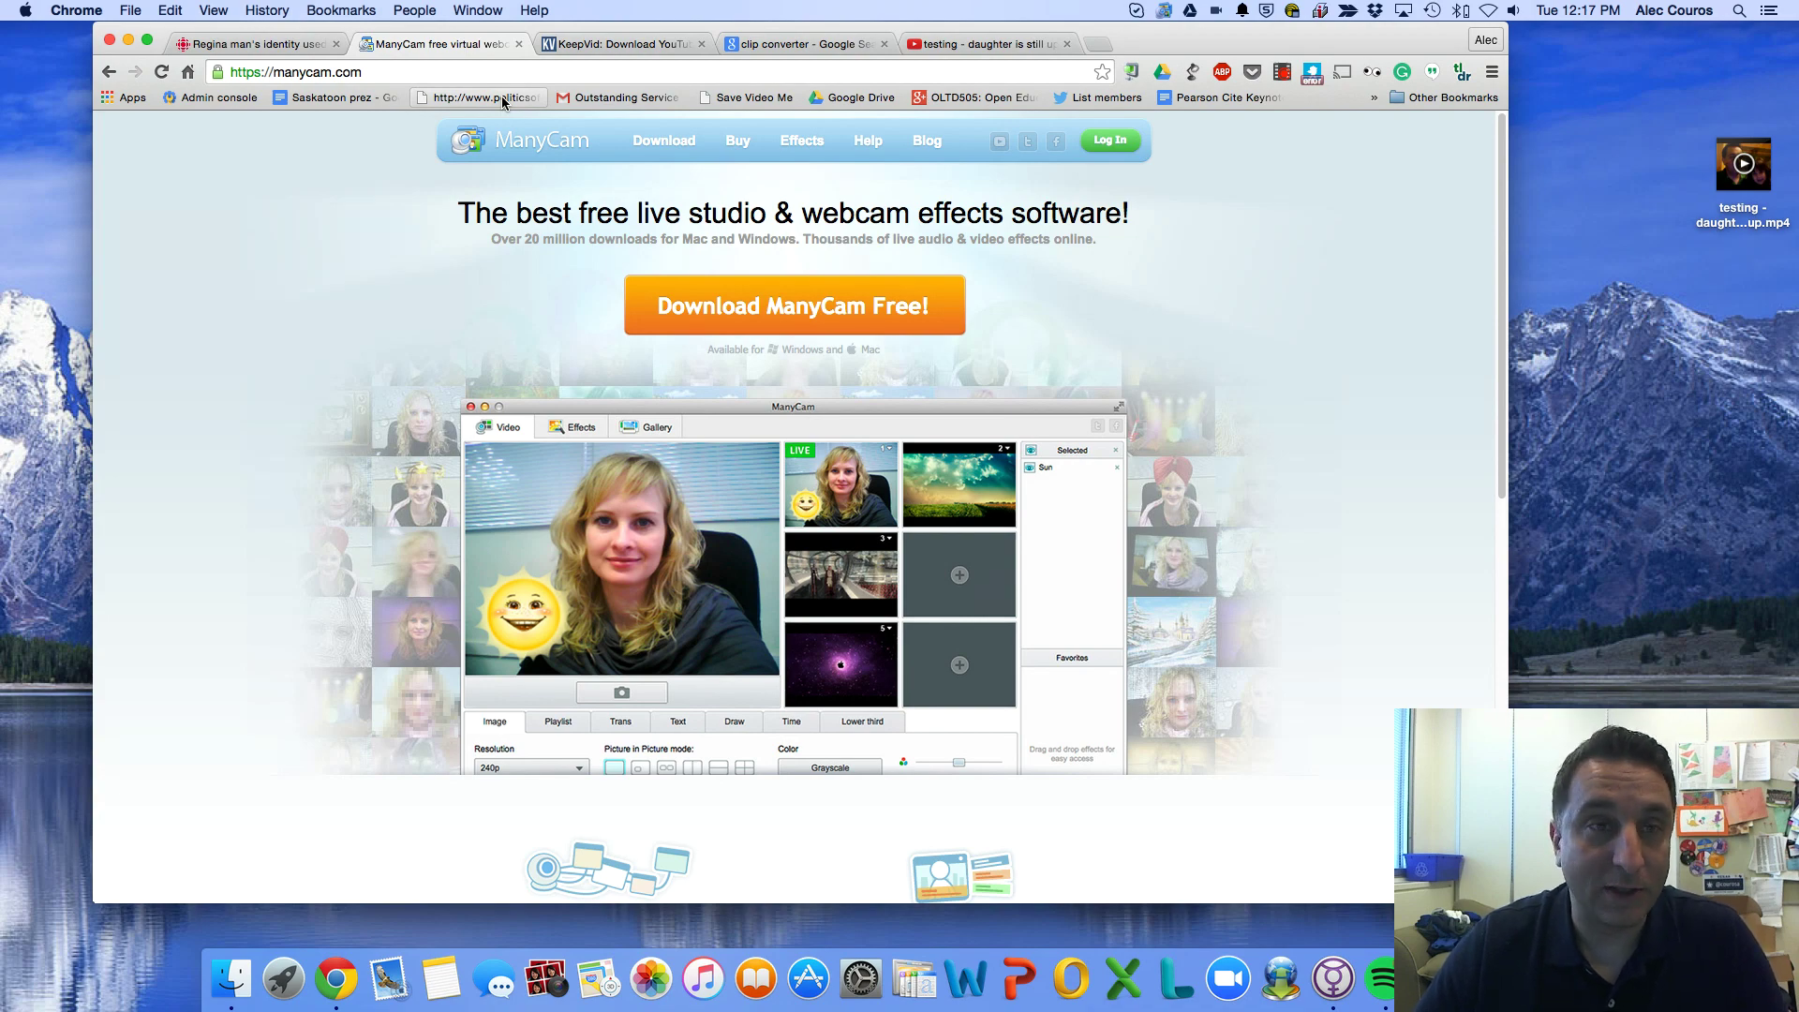
click(981, 44)
drag(981, 44, 653, 34)
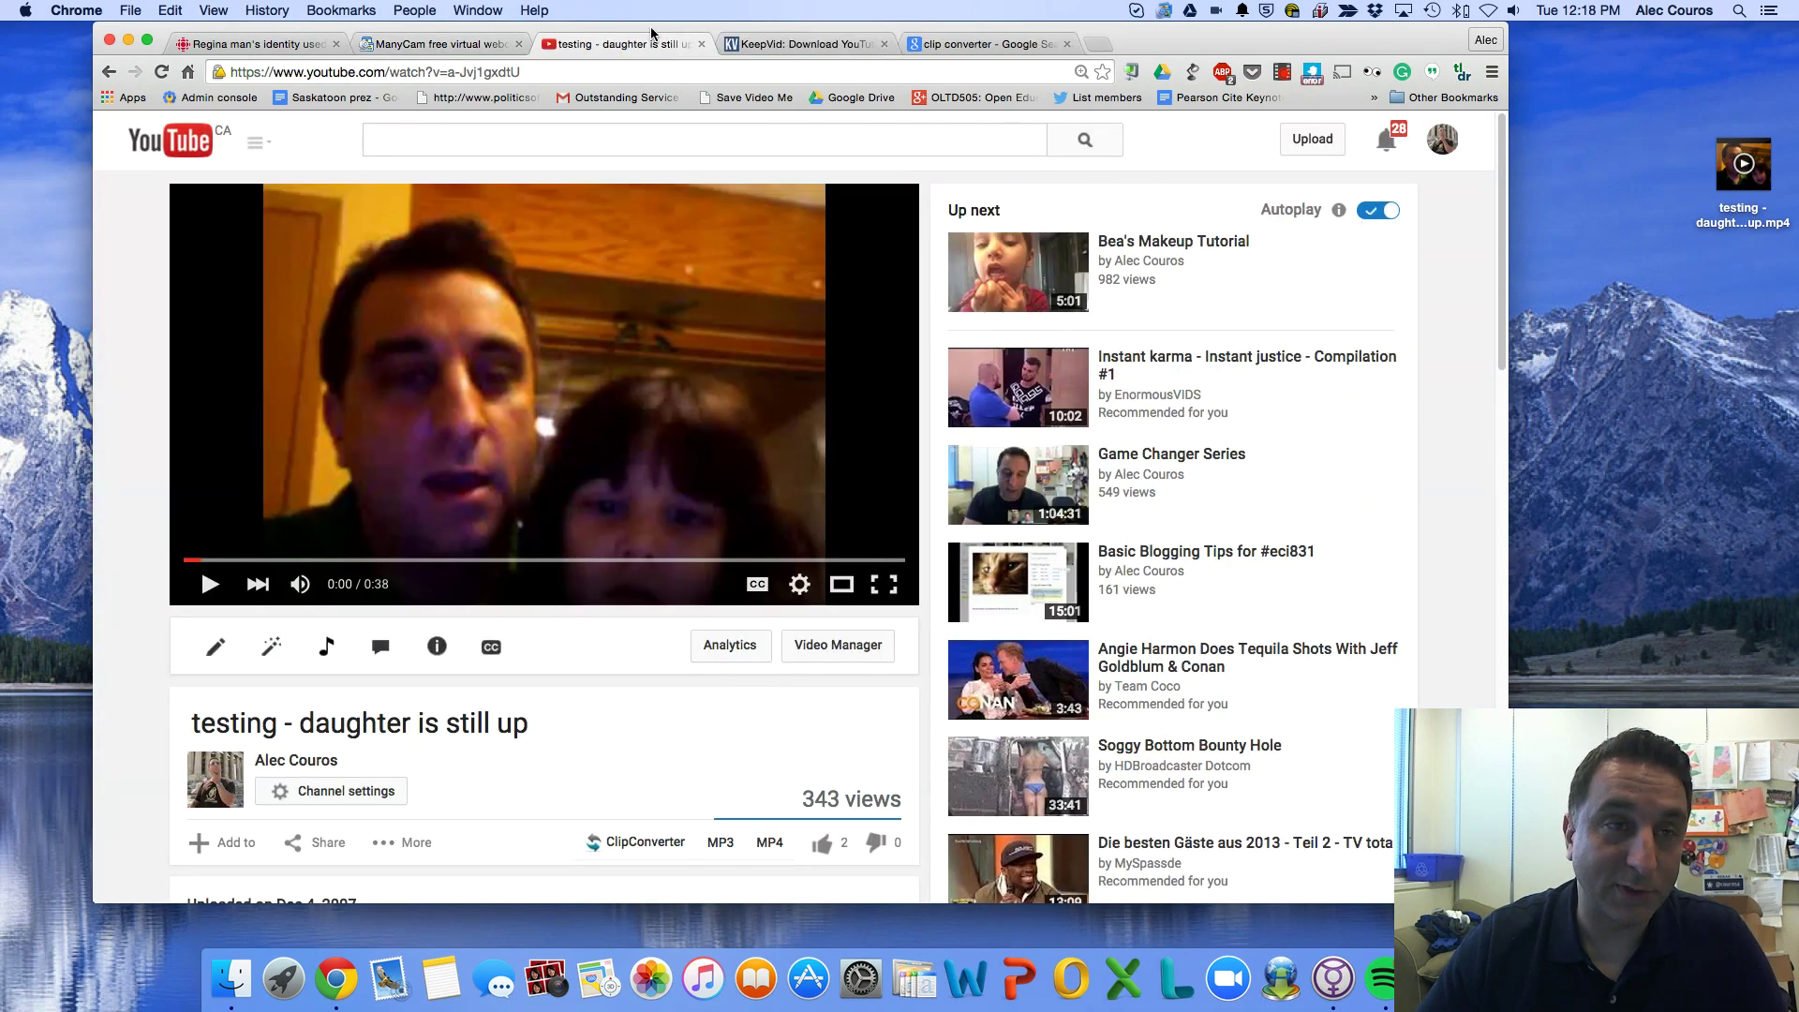
View the KeepVid page and open the ClipConverter.cc site from the "clip converter" search results
click(790, 43)
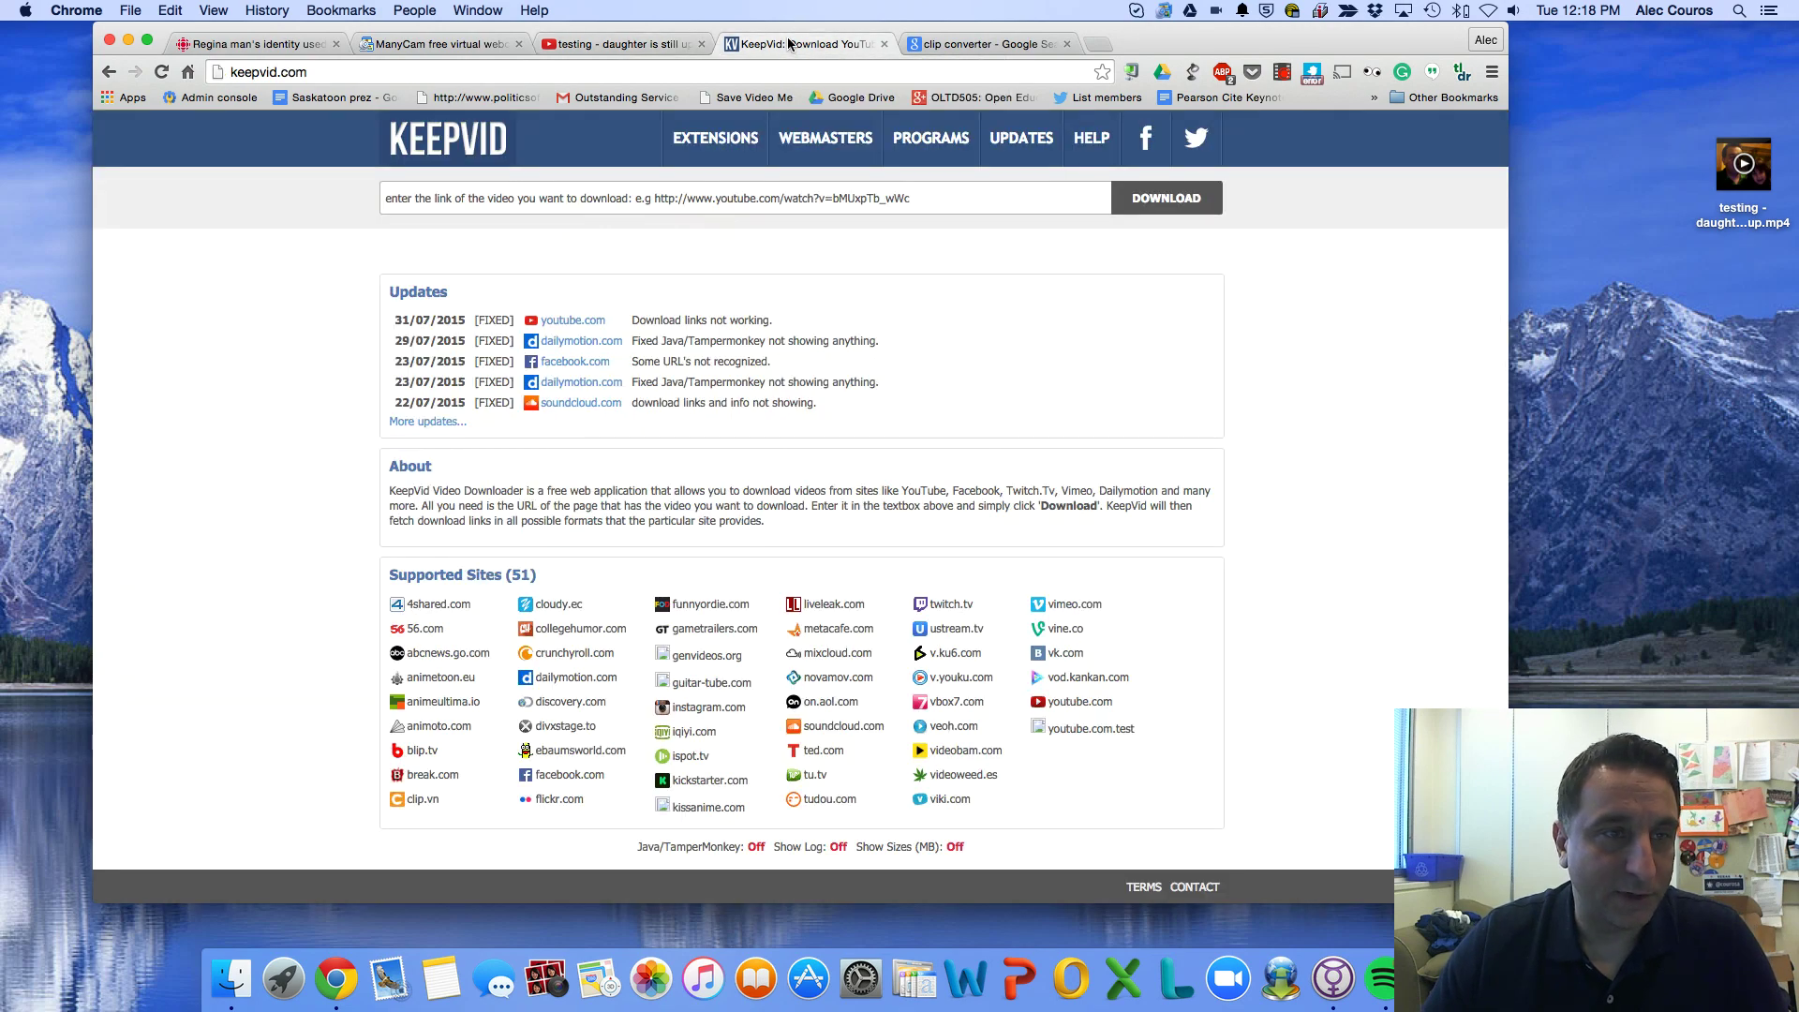
click(1004, 43)
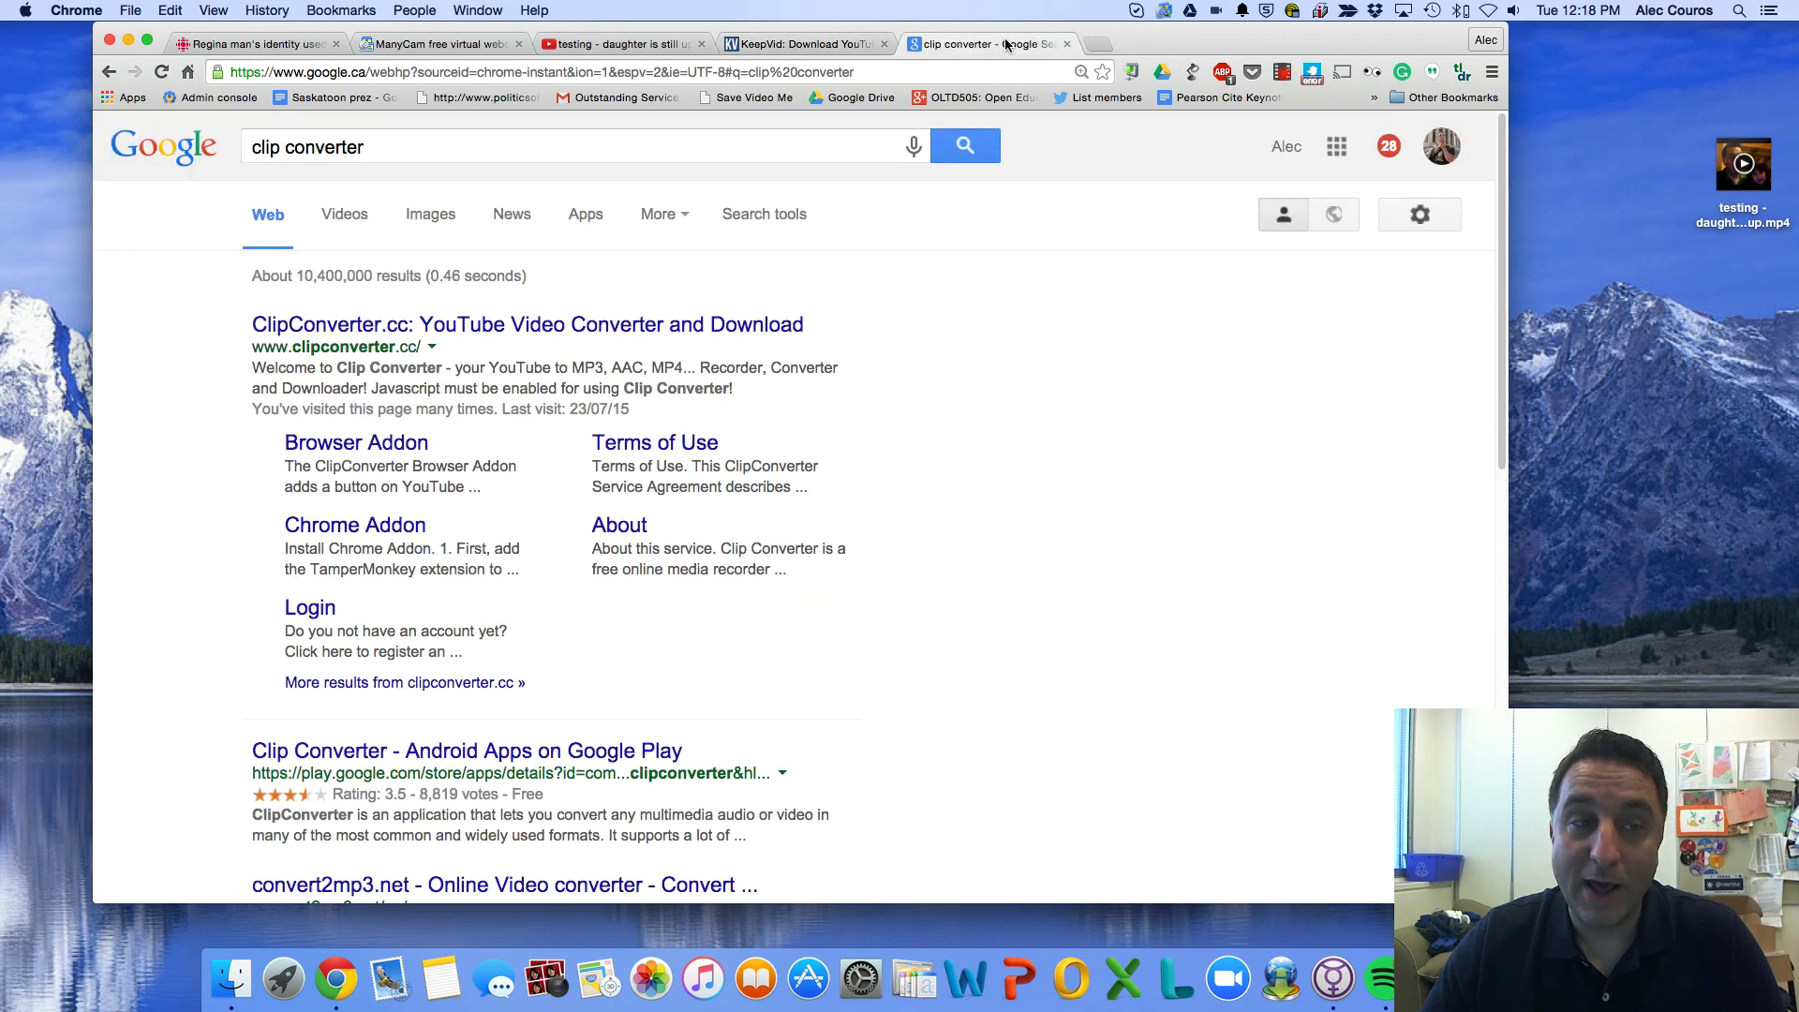
click(780, 328)
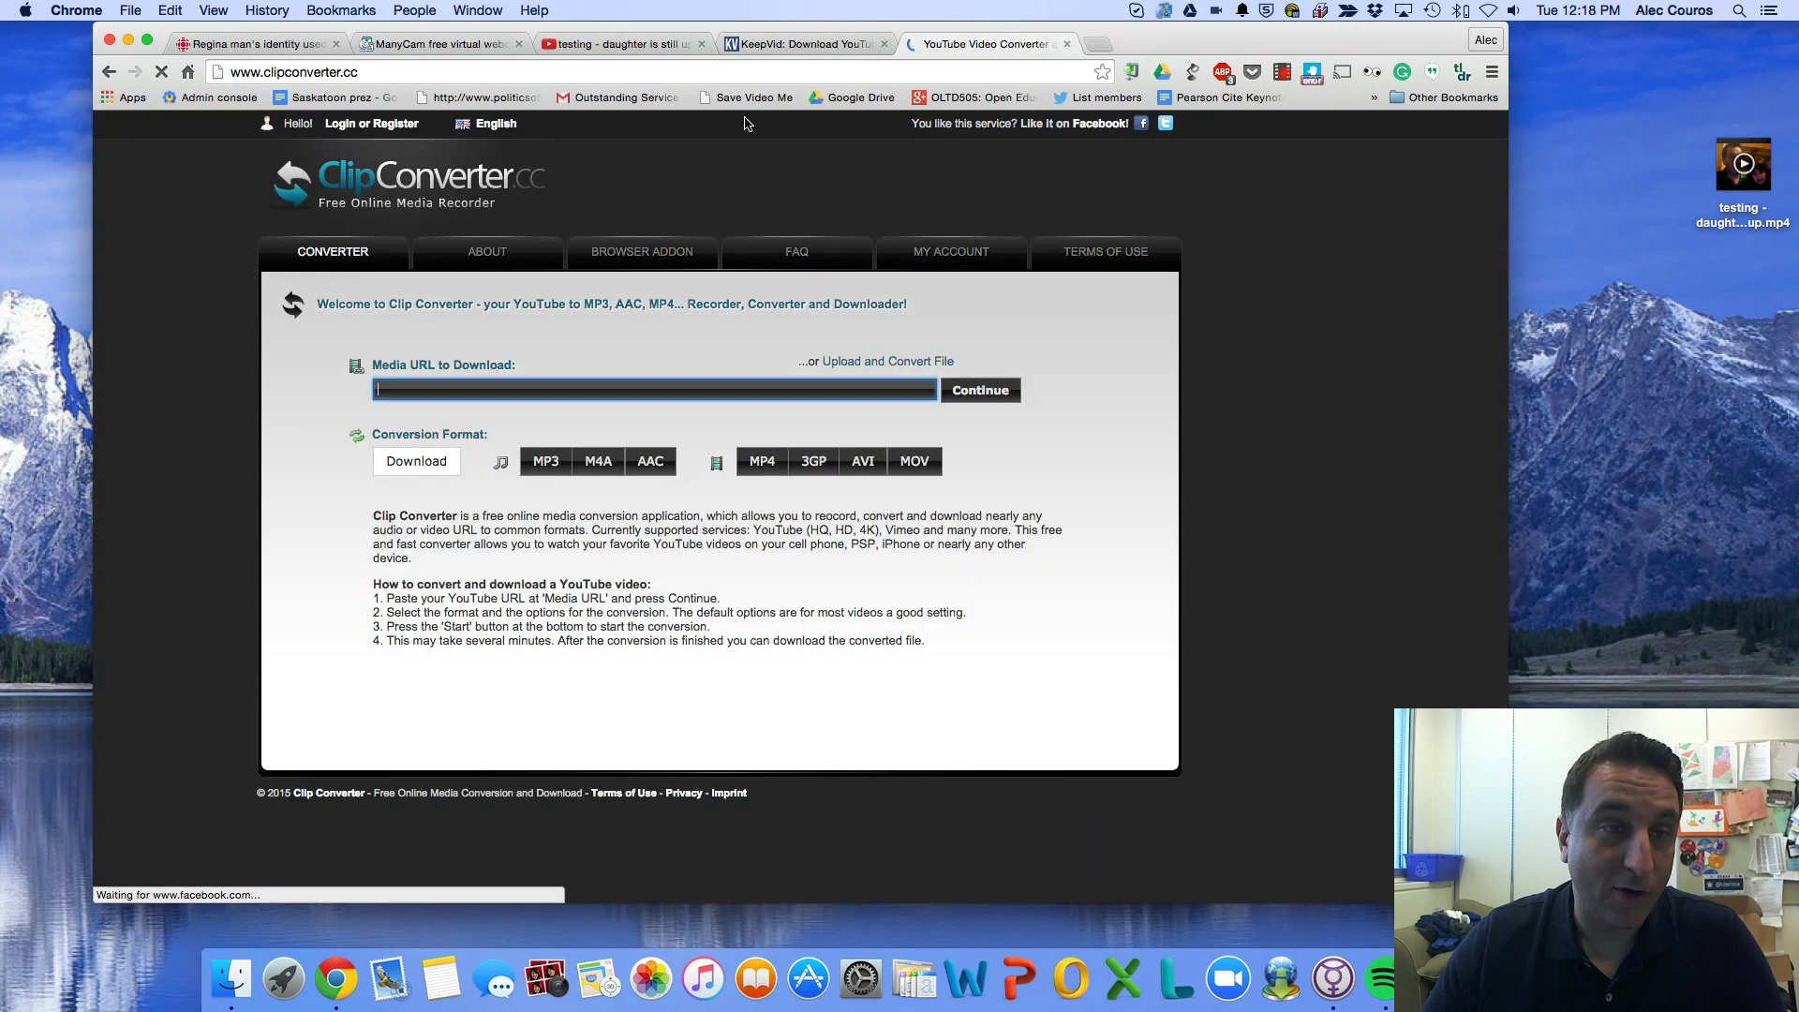
Examine the YouTube page of "testing - daughter is still up" and return to the ManyCam page
click(652, 44)
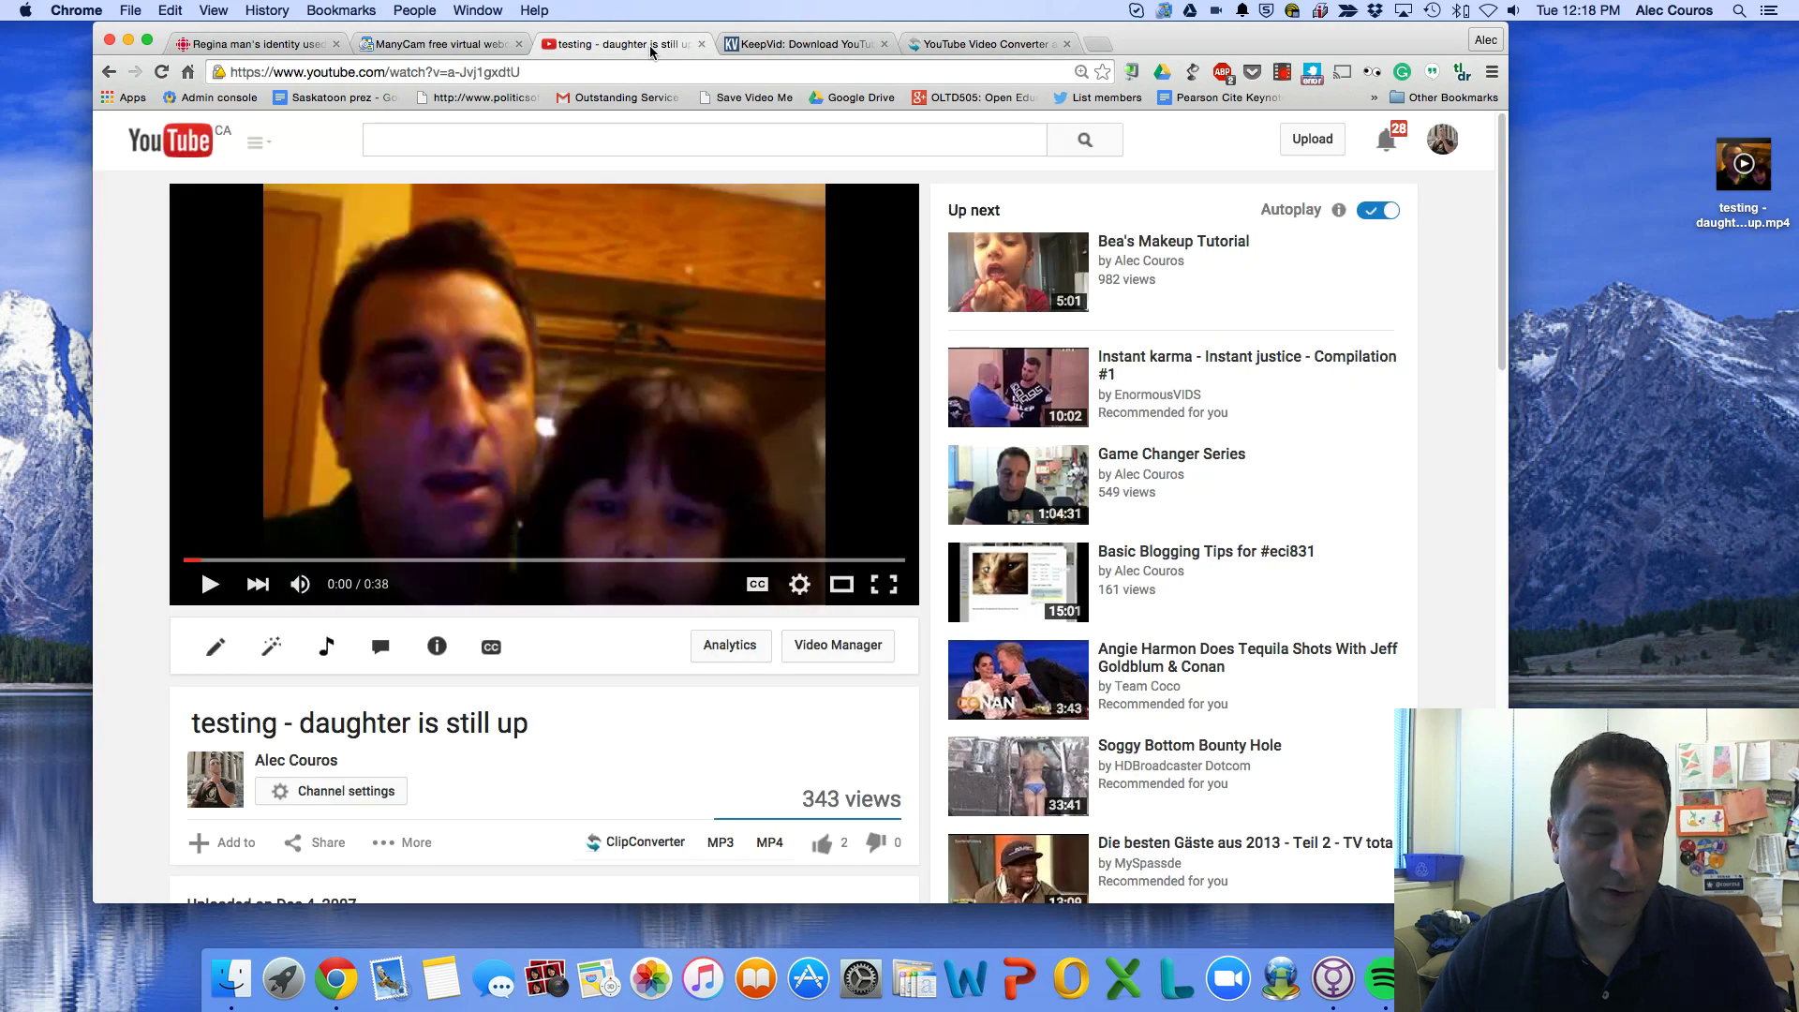
scroll(731, 498, down, 5)
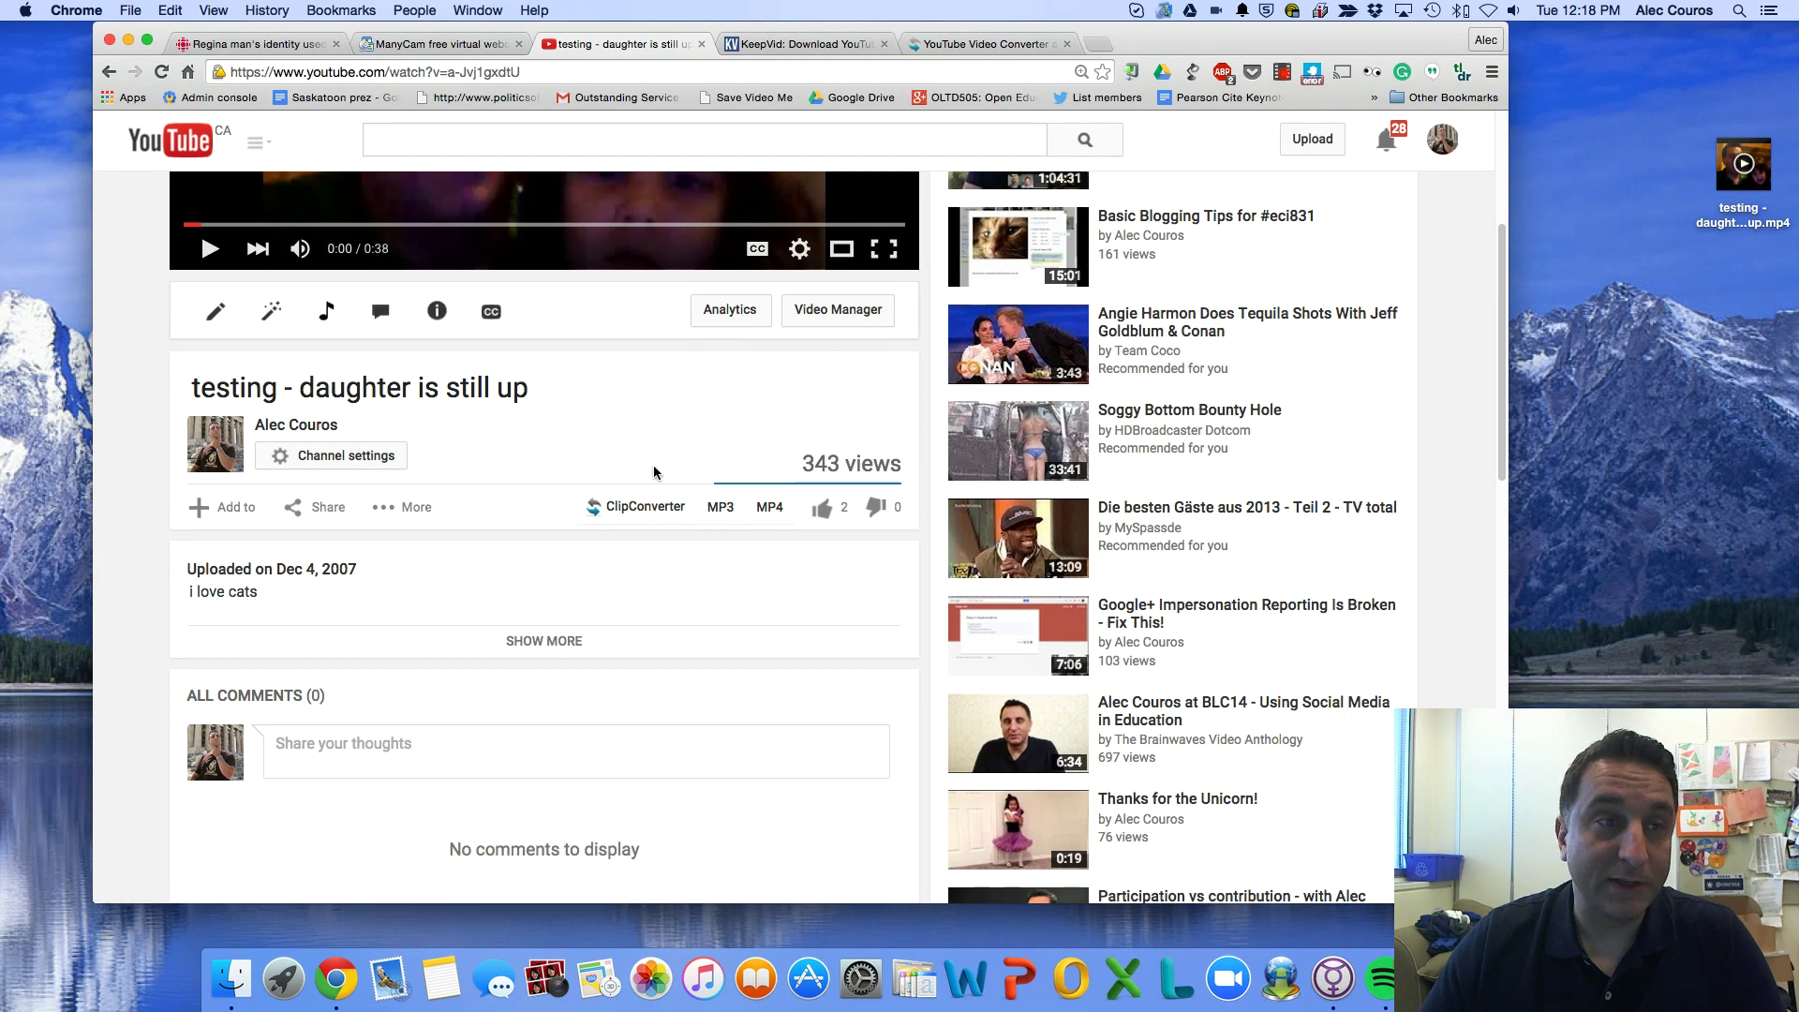
scroll(656, 469, up, 5)
click(438, 44)
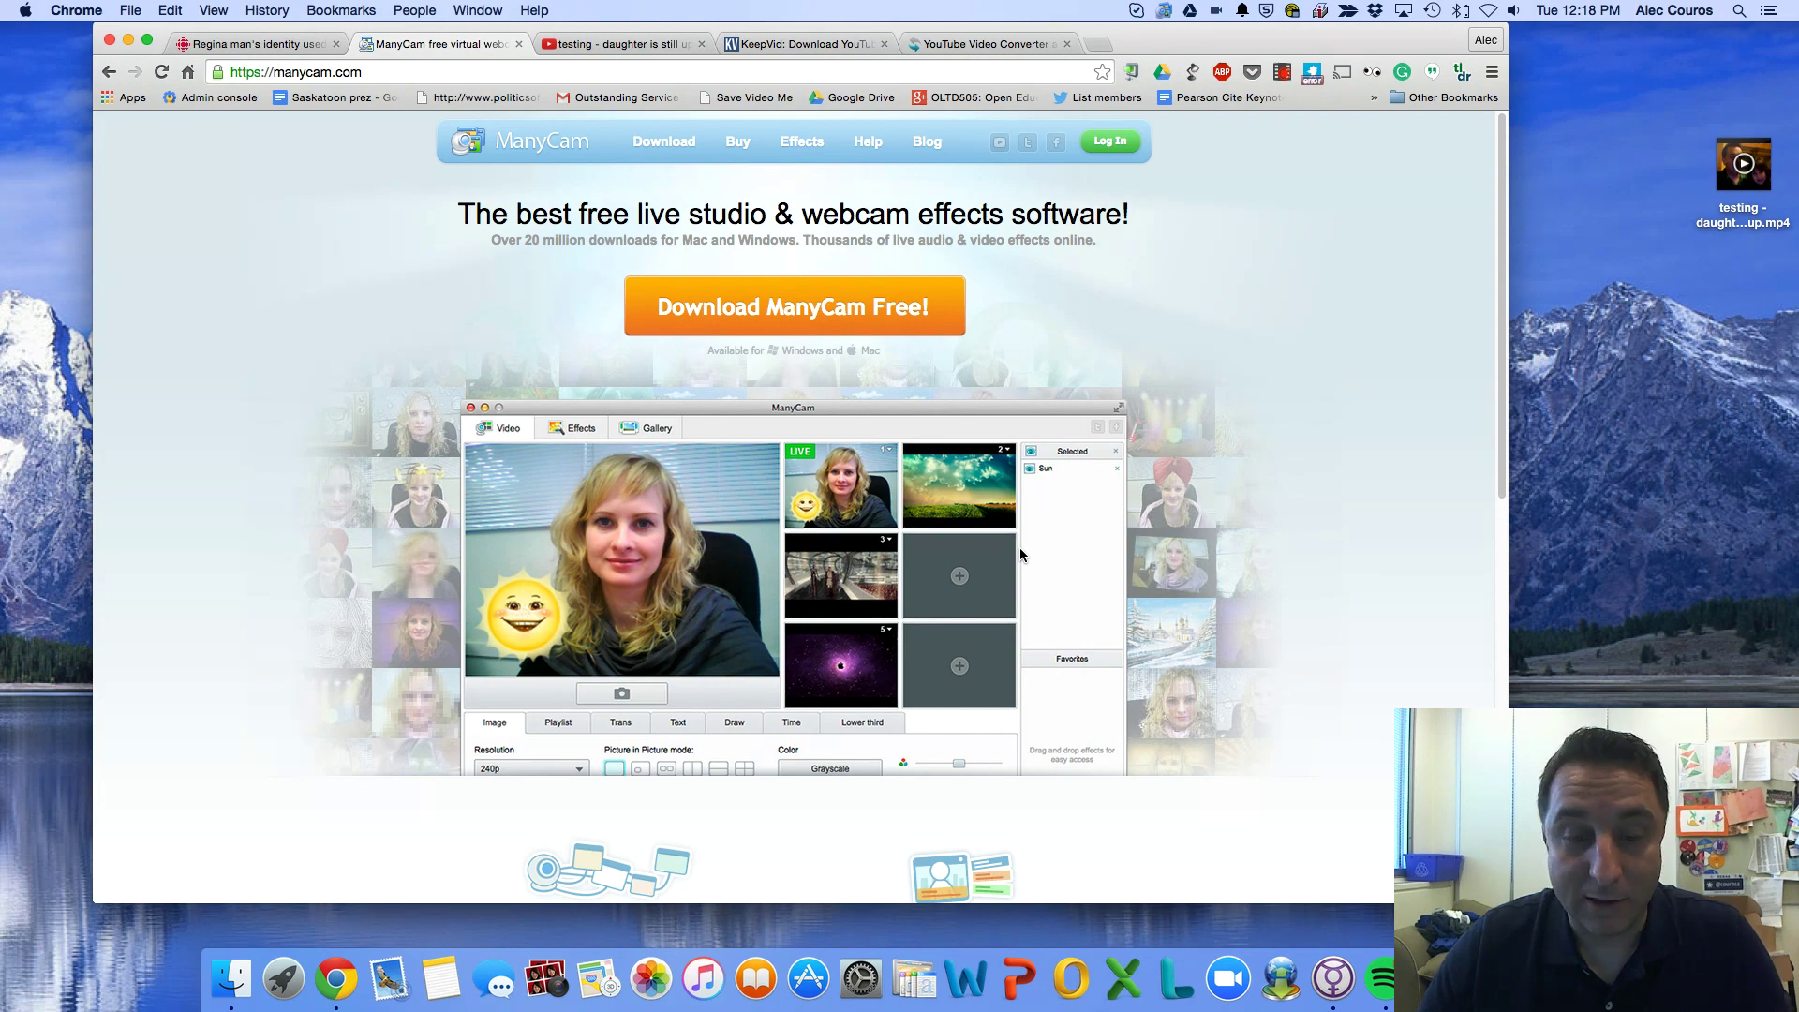
Uncover the ManyCam application window and add testing - daughter is still up.mp4 from the Desktop as its second video source
drag(1147, 38, 1182, 362)
drag(726, 323, 699, 90)
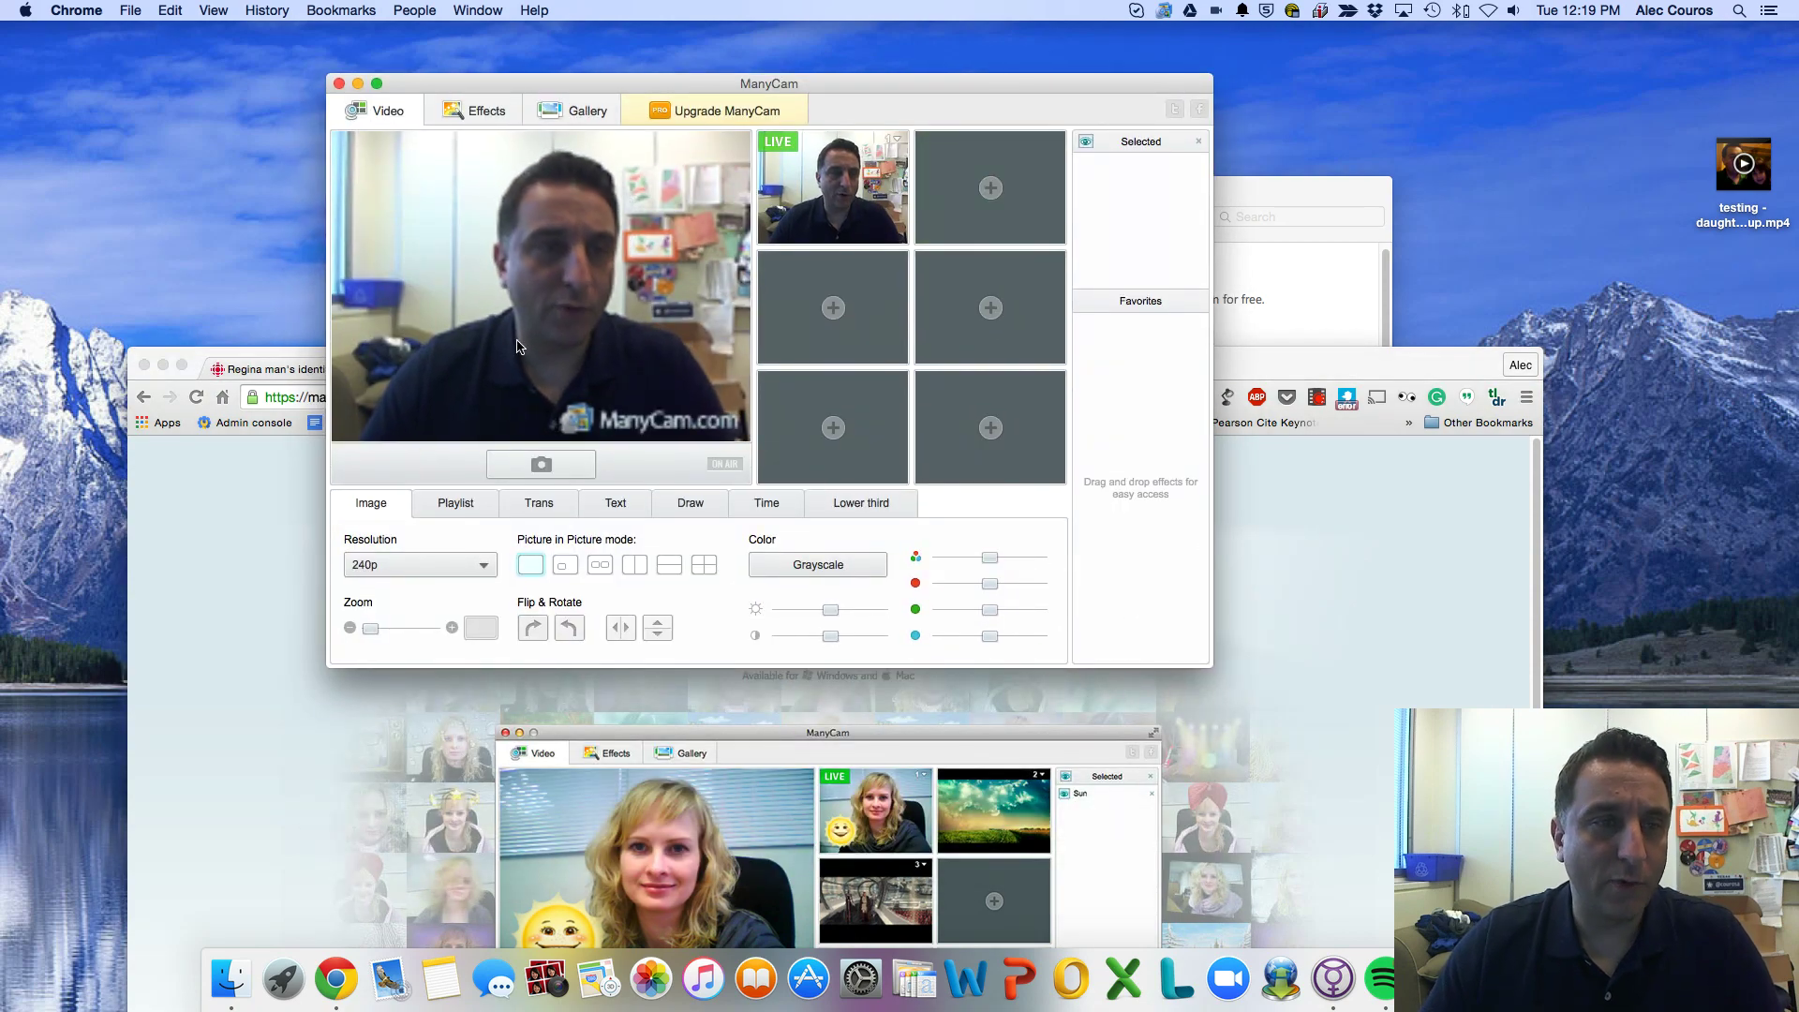
click(991, 190)
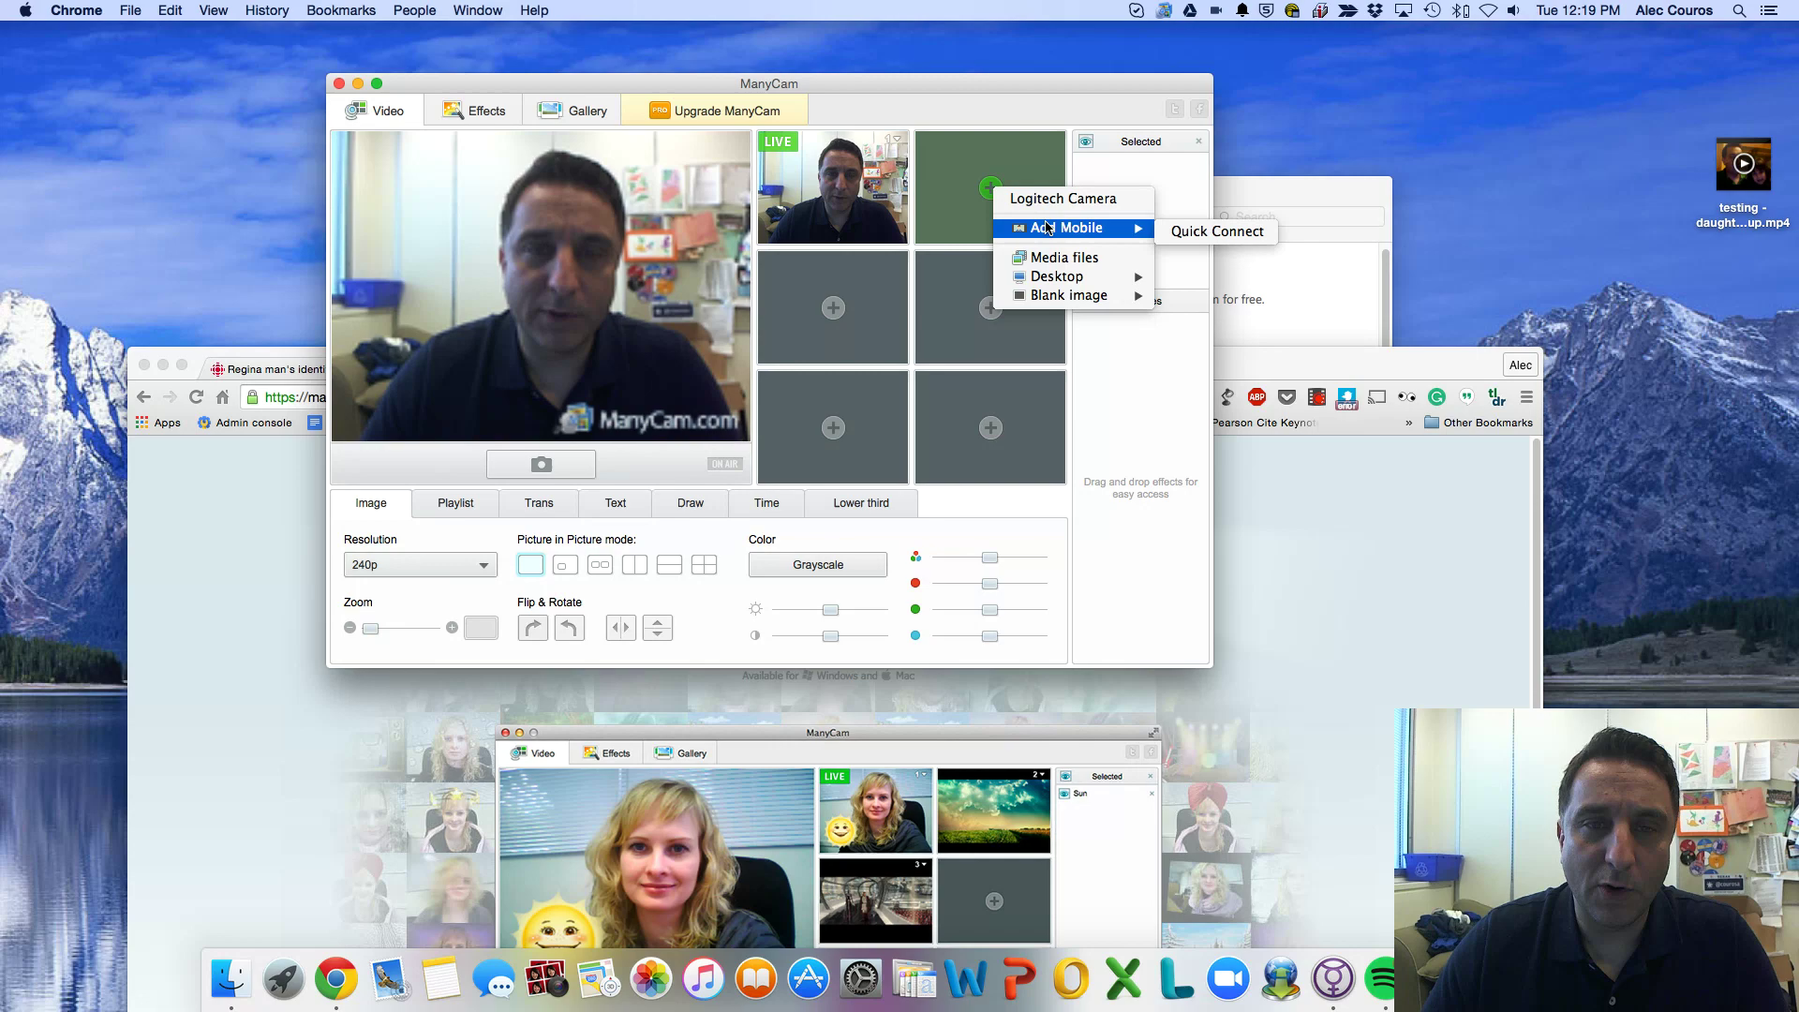
click(1047, 257)
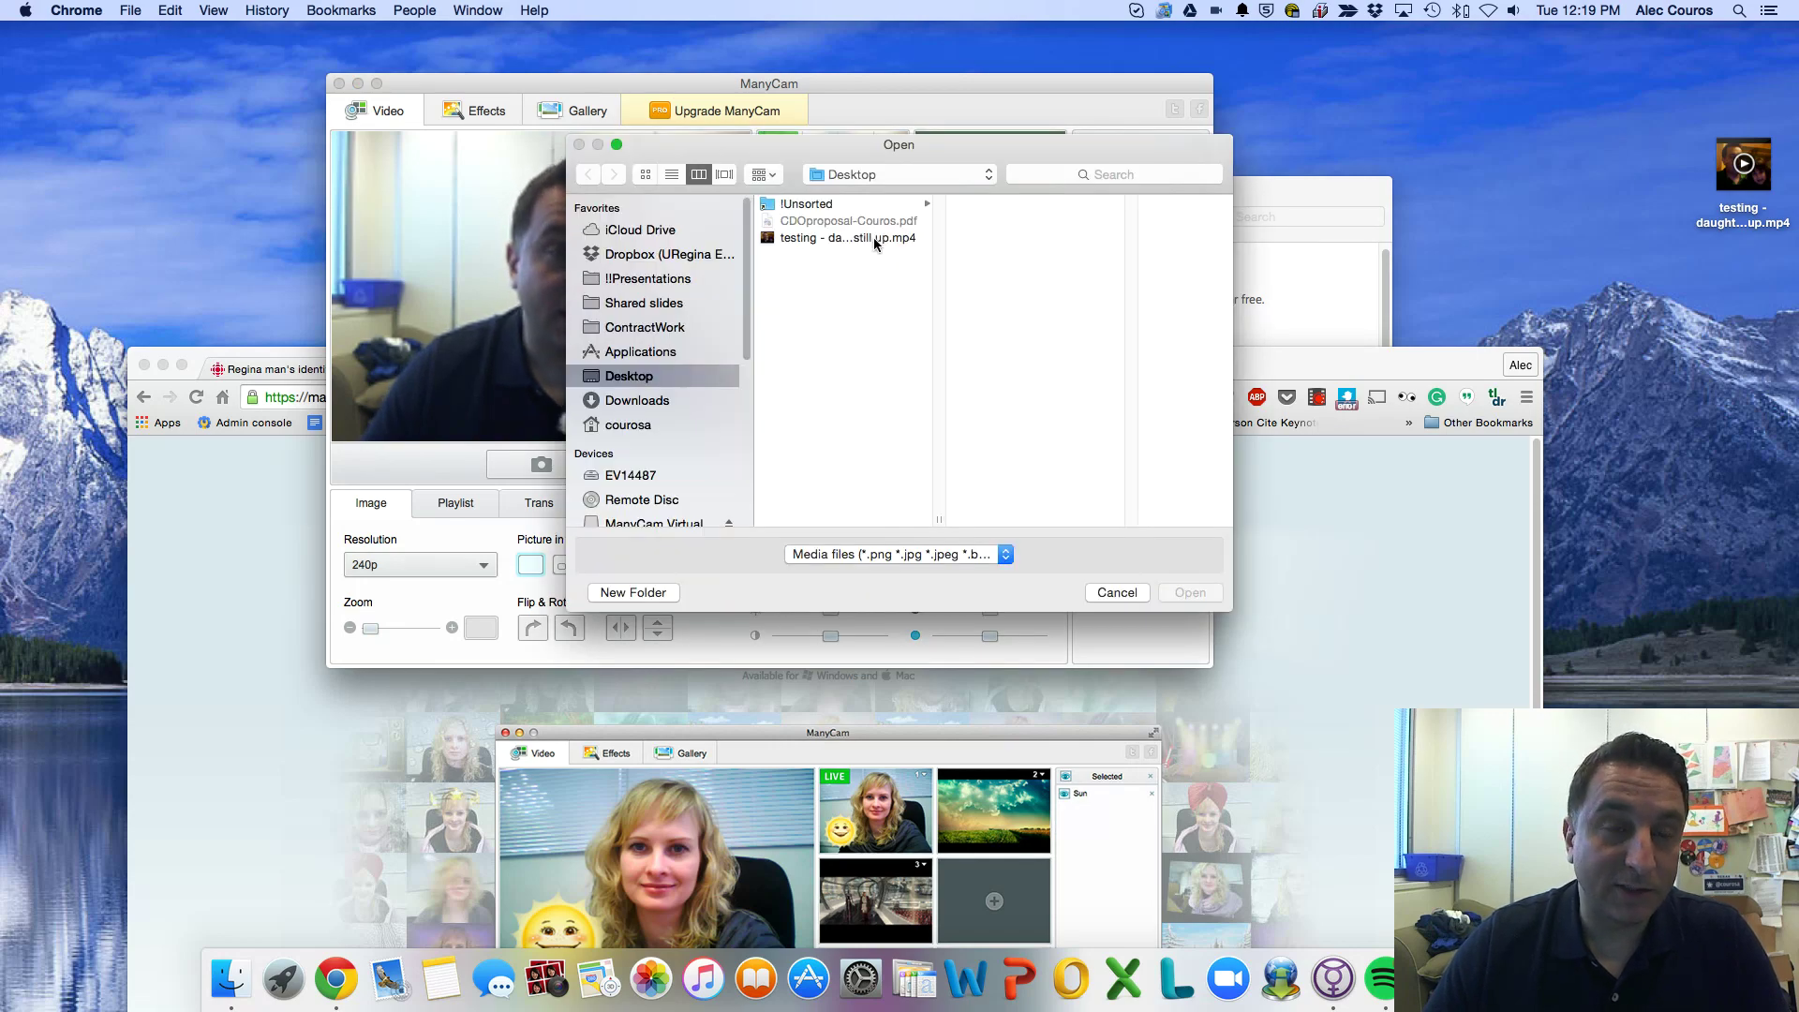
double_click(873, 238)
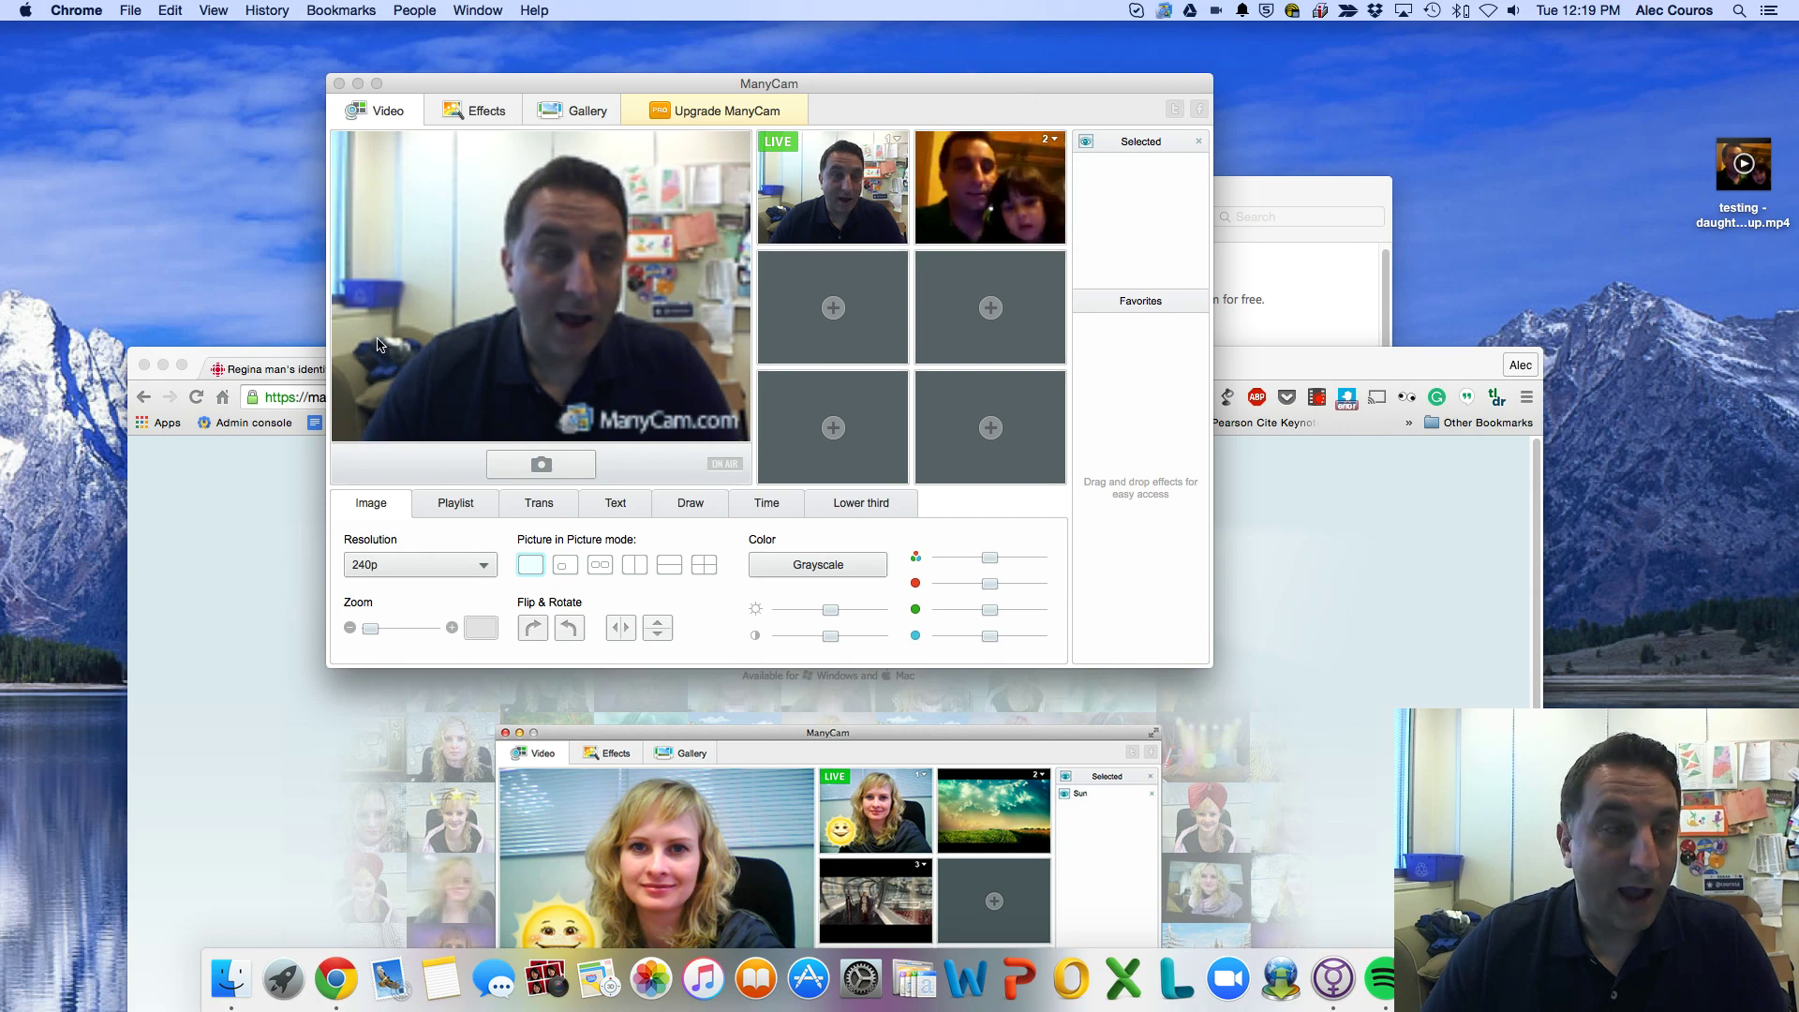
Switch to Skype and open its Audio/Video preferences, moving the windows to keep the camera settings in view
key(super+Tab)
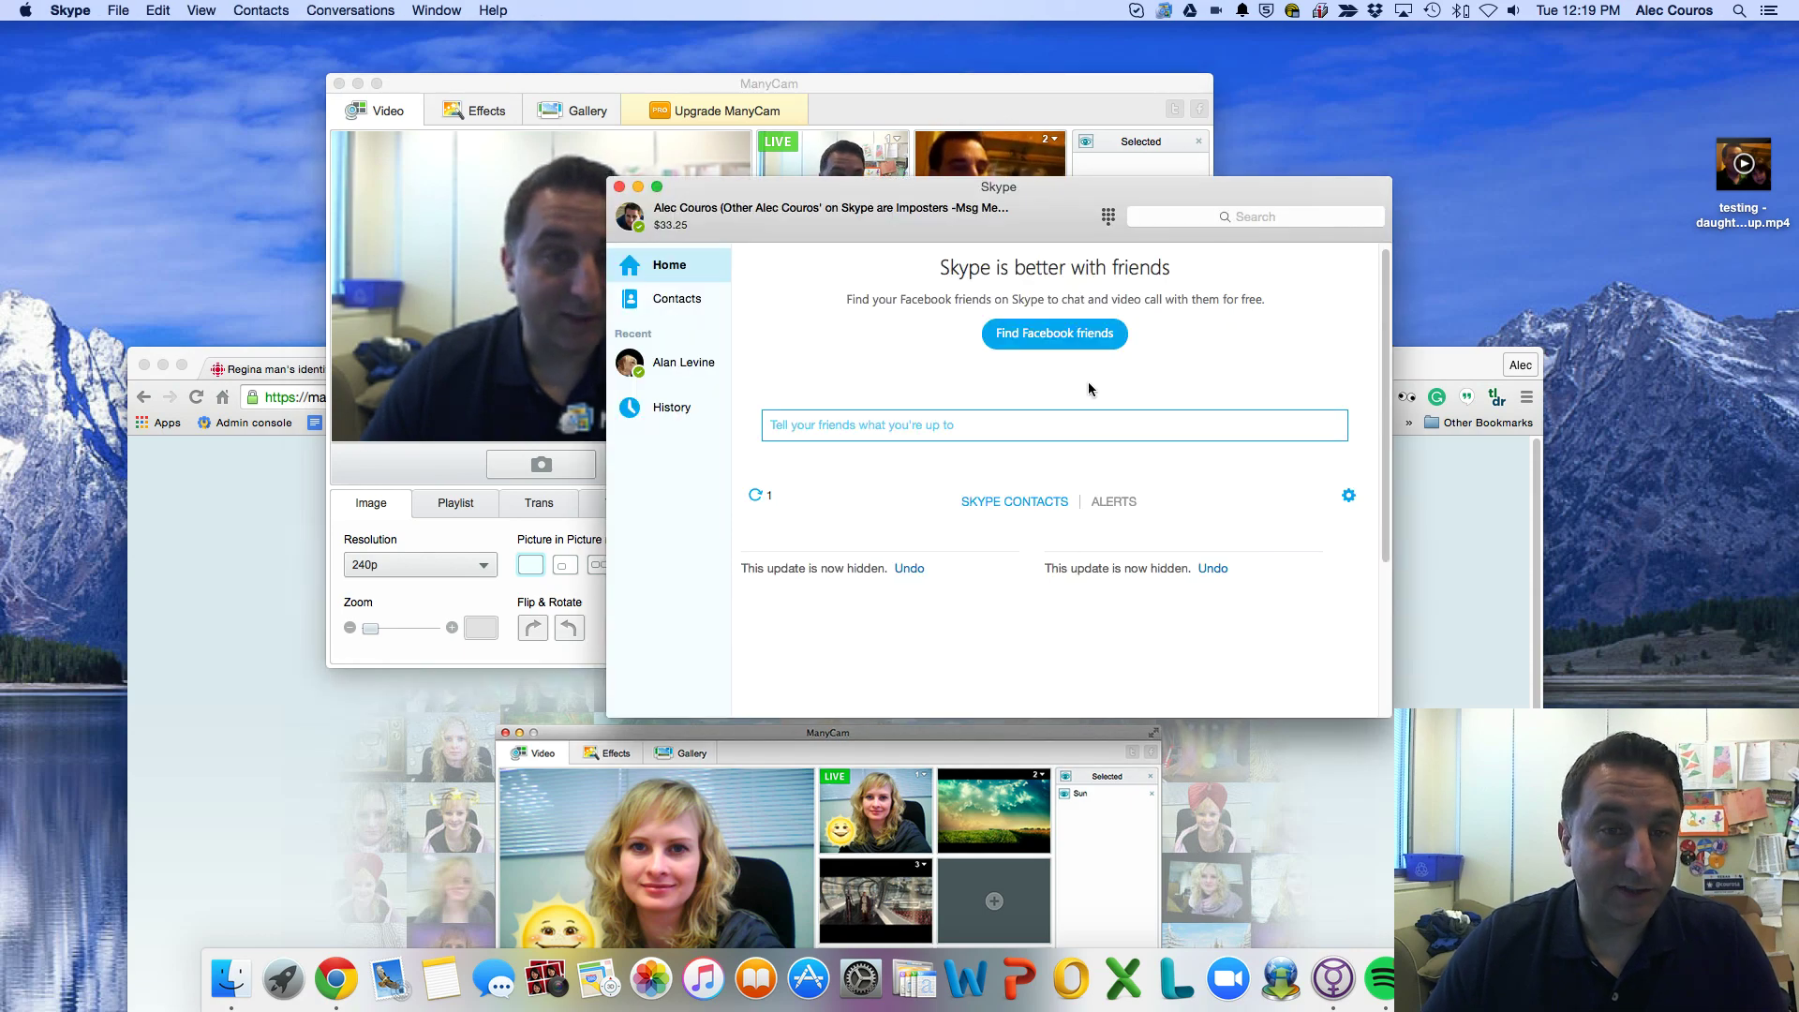
drag(1093, 206, 949, 181)
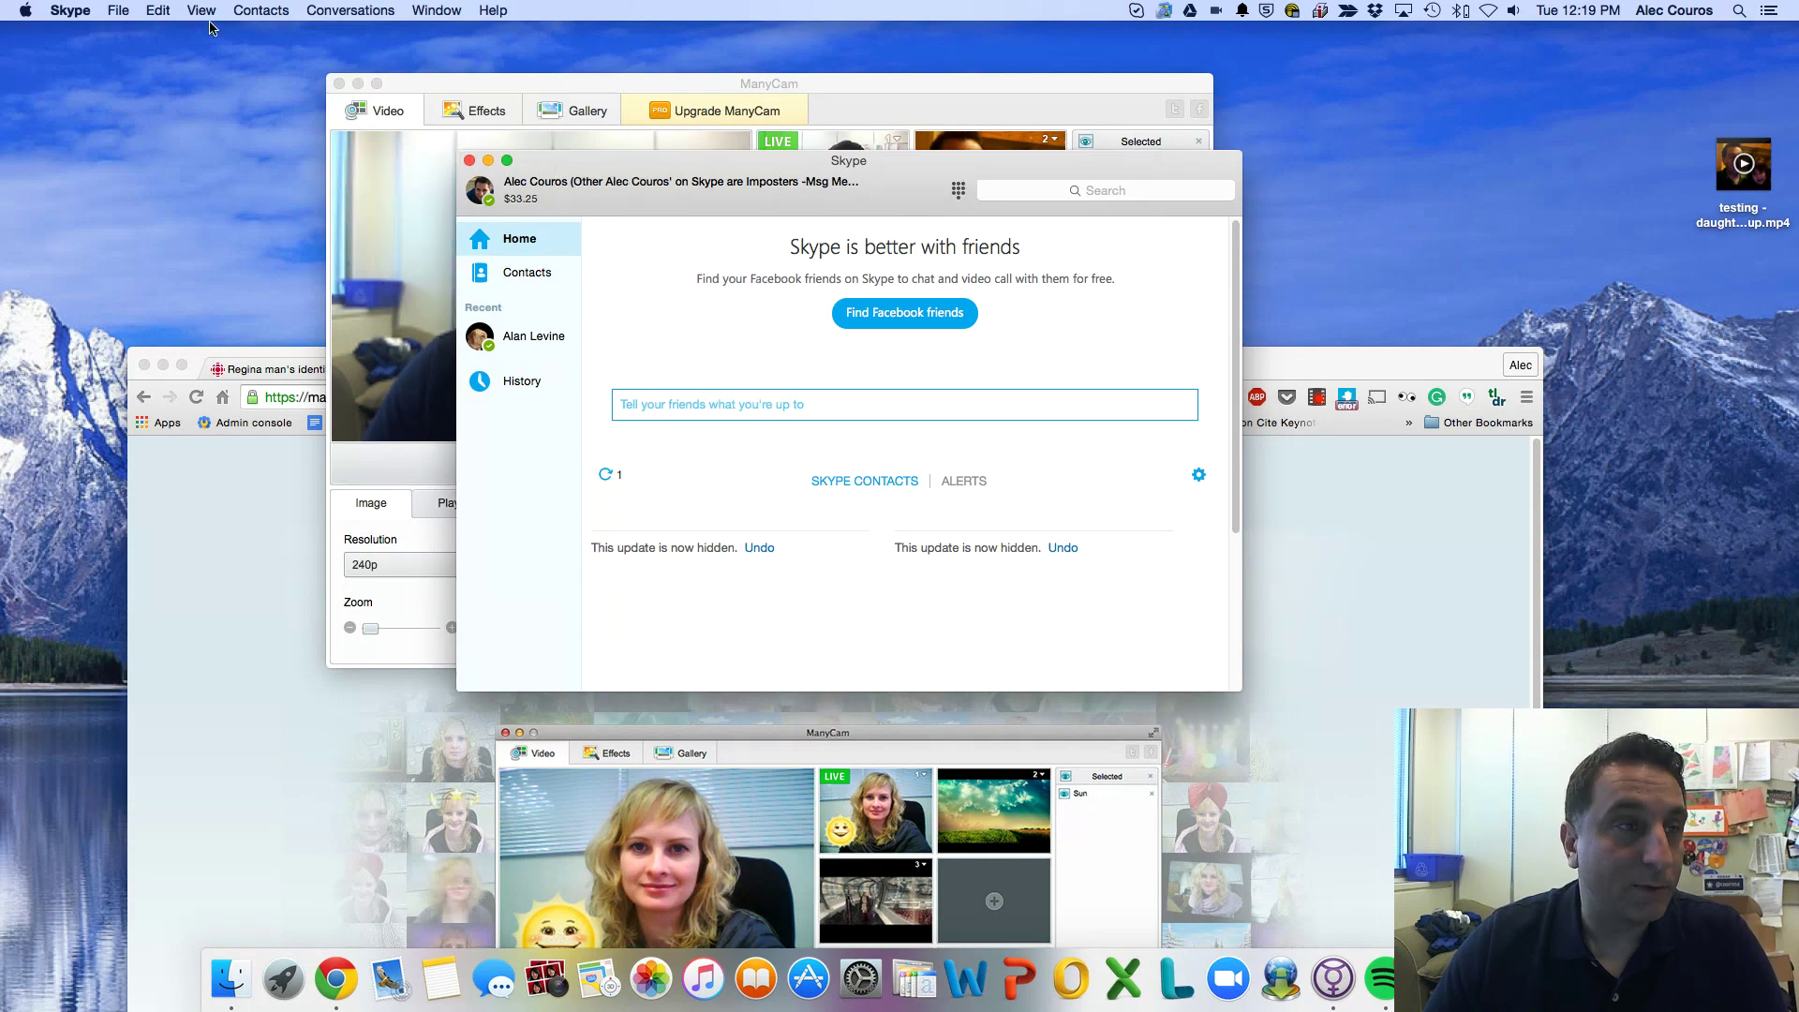
click(70, 10)
click(94, 62)
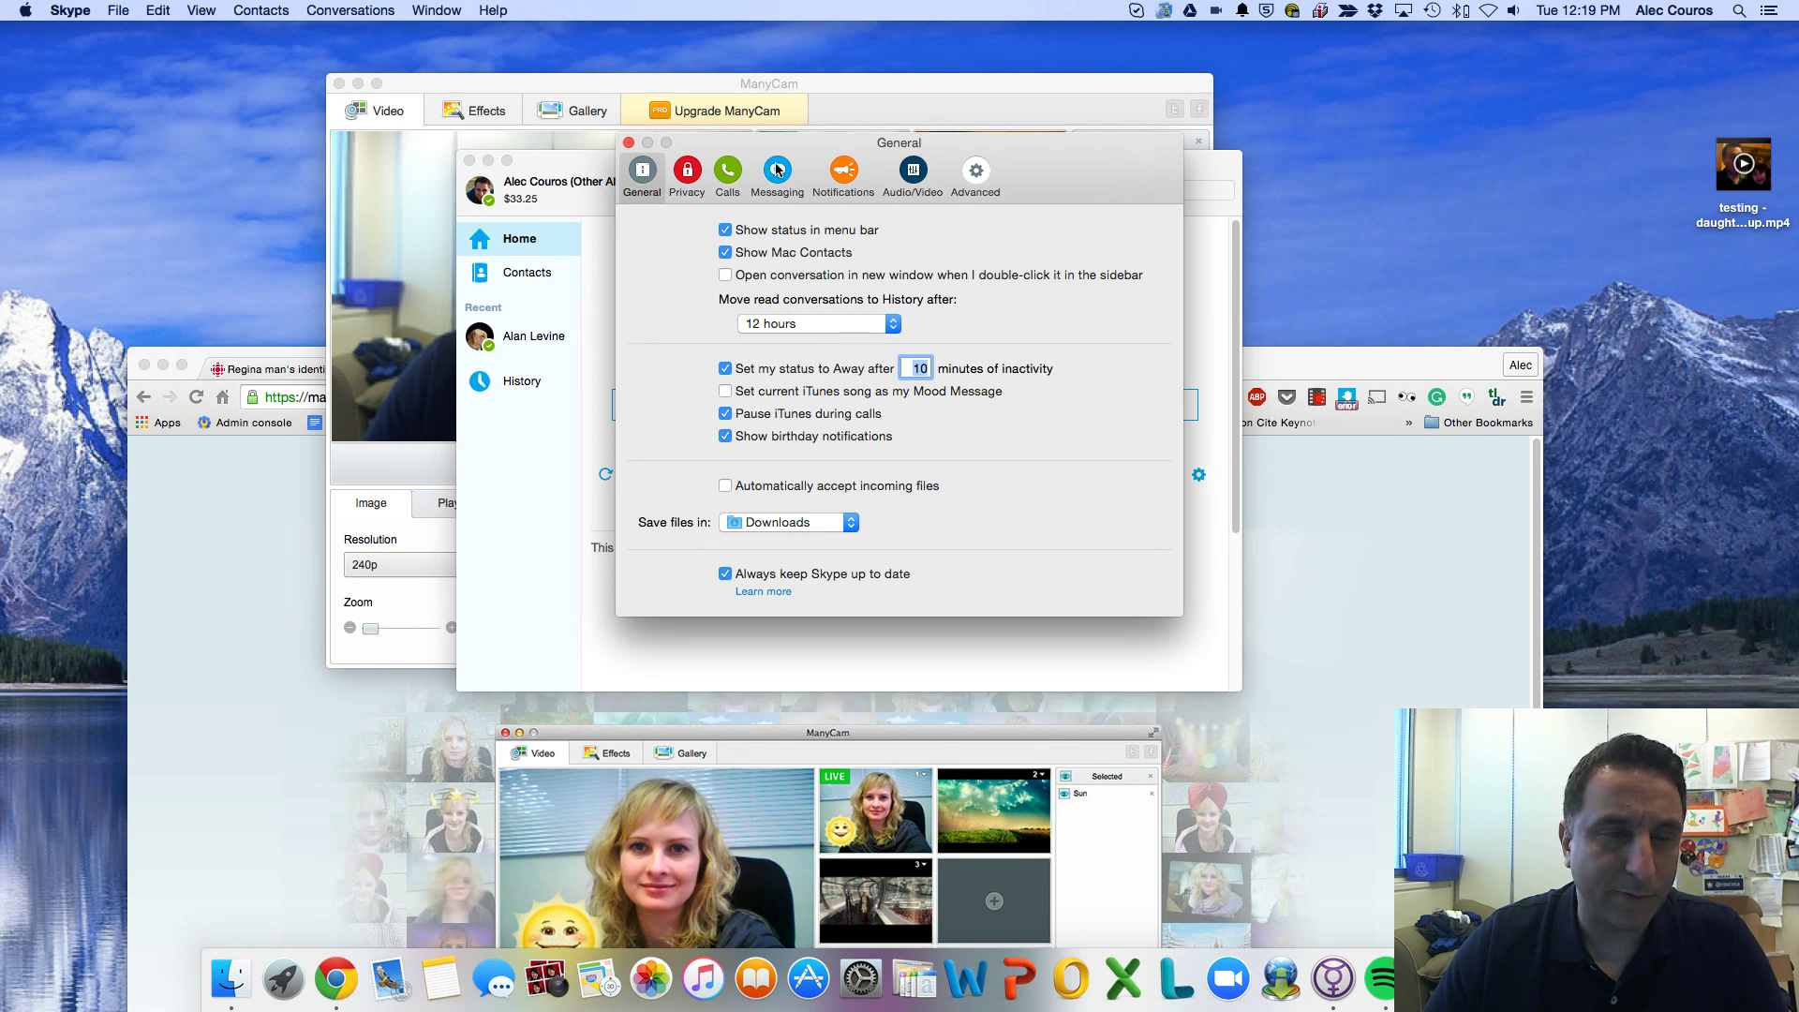
click(926, 171)
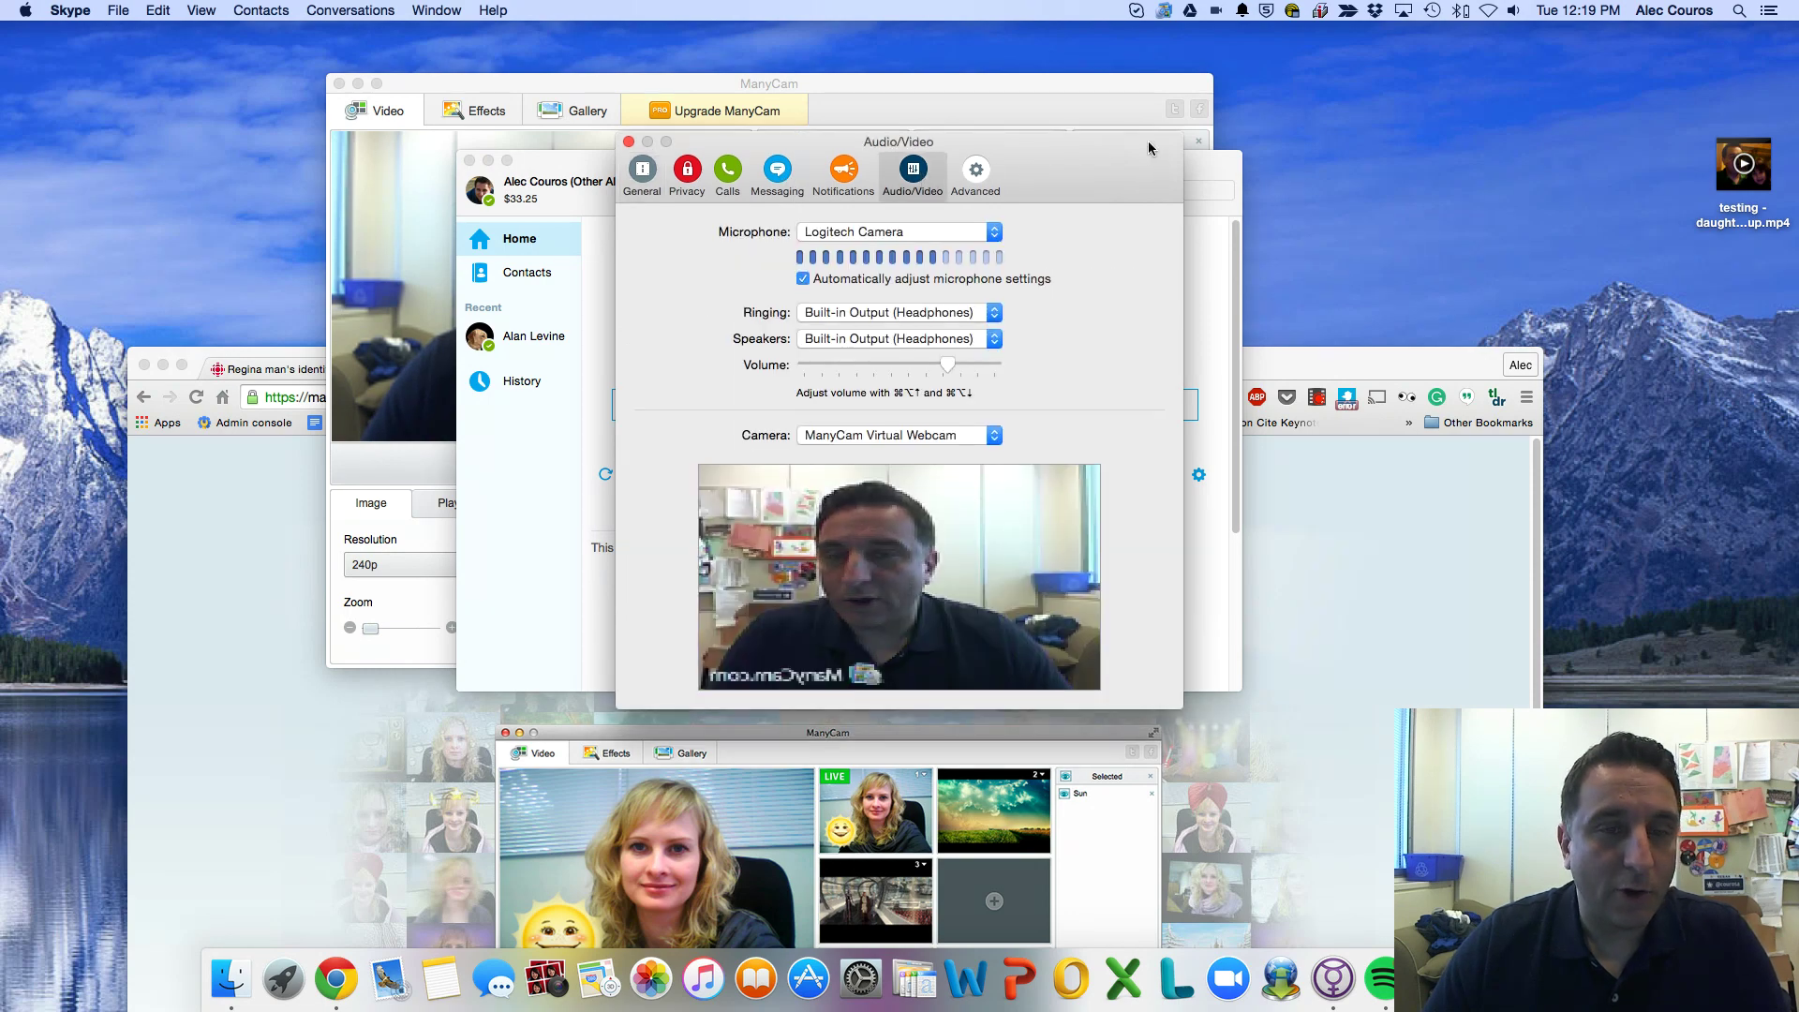
drag(1150, 148, 1182, 121)
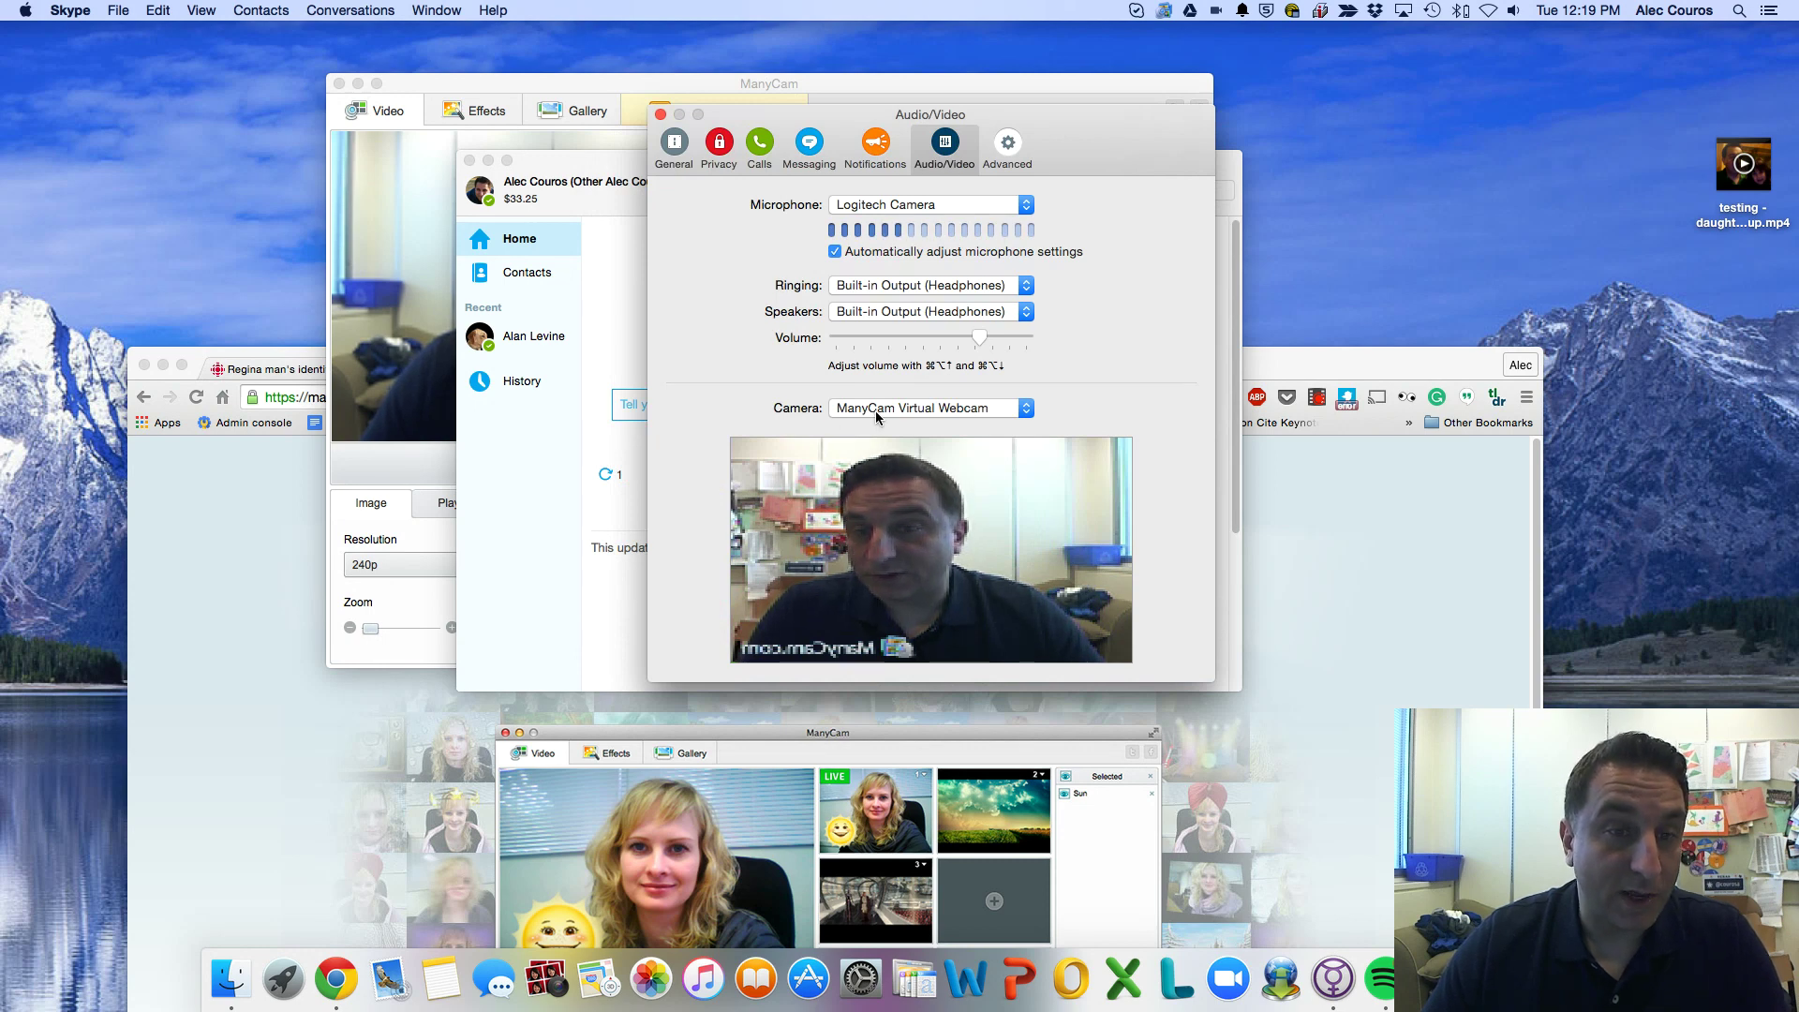
Switch the Skype camera to Logitech Camera and back to ManyCam Virtual Webcam
click(947, 410)
click(946, 422)
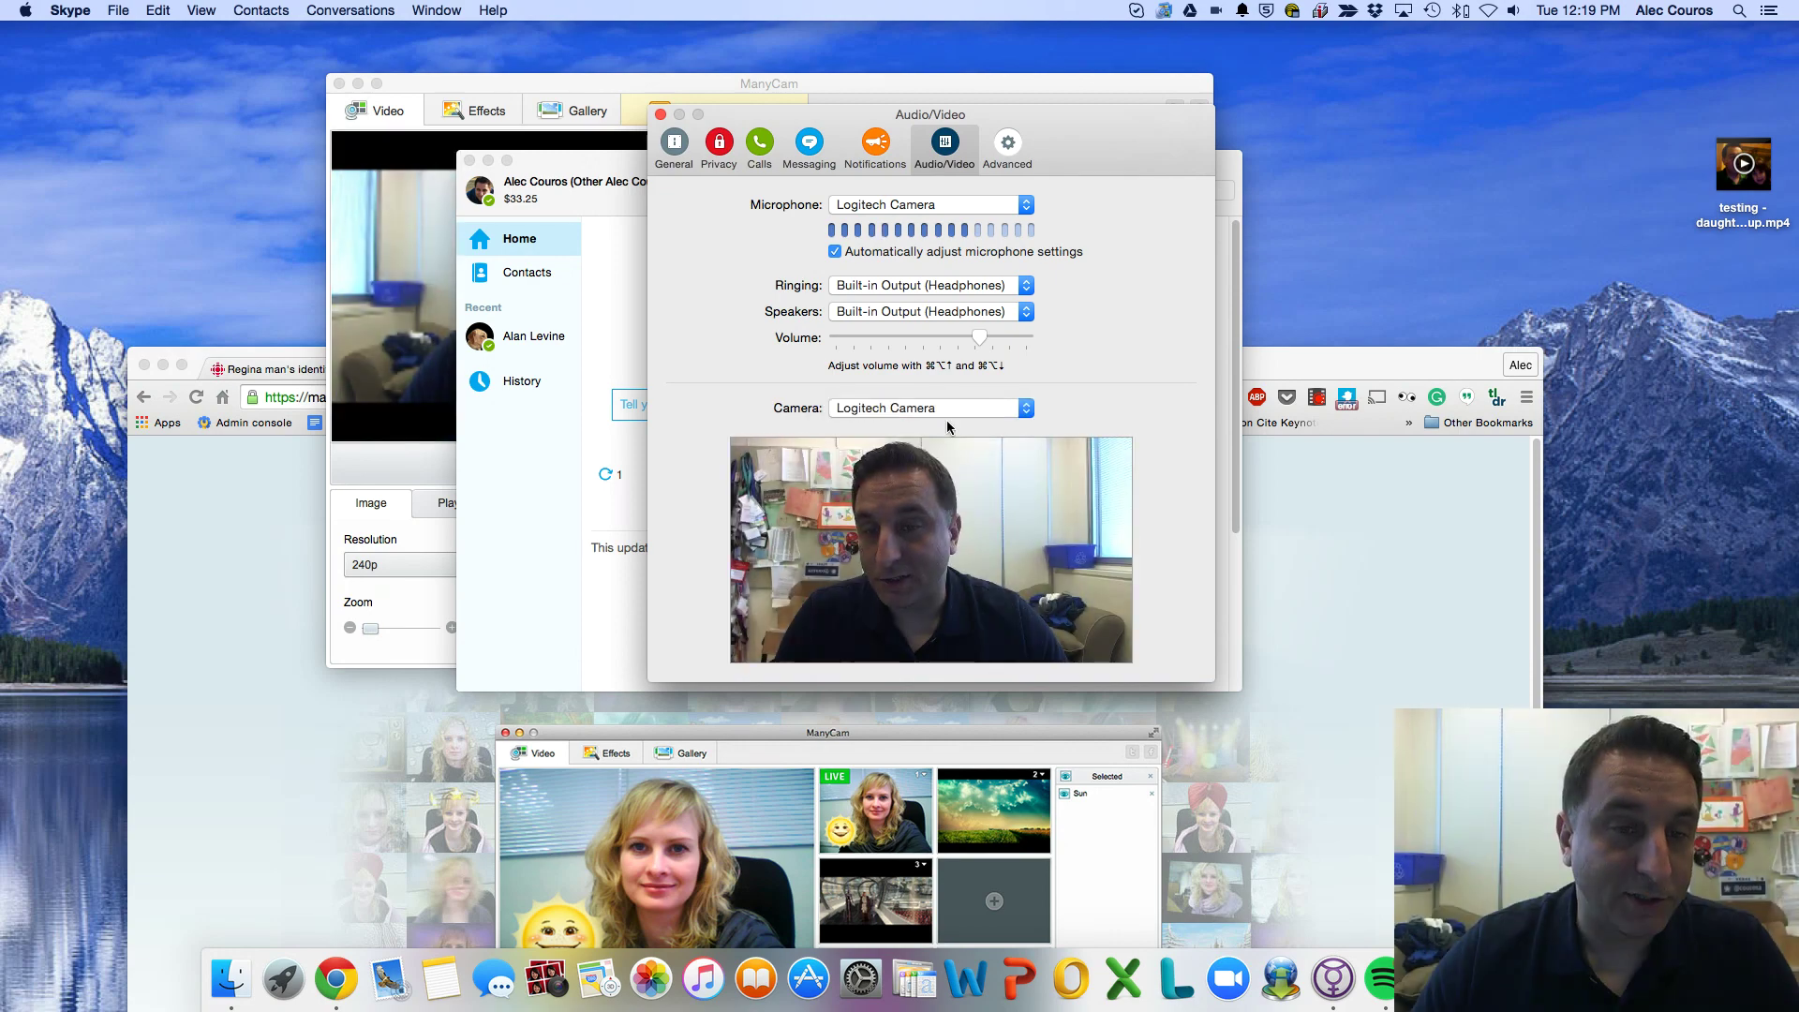
click(960, 409)
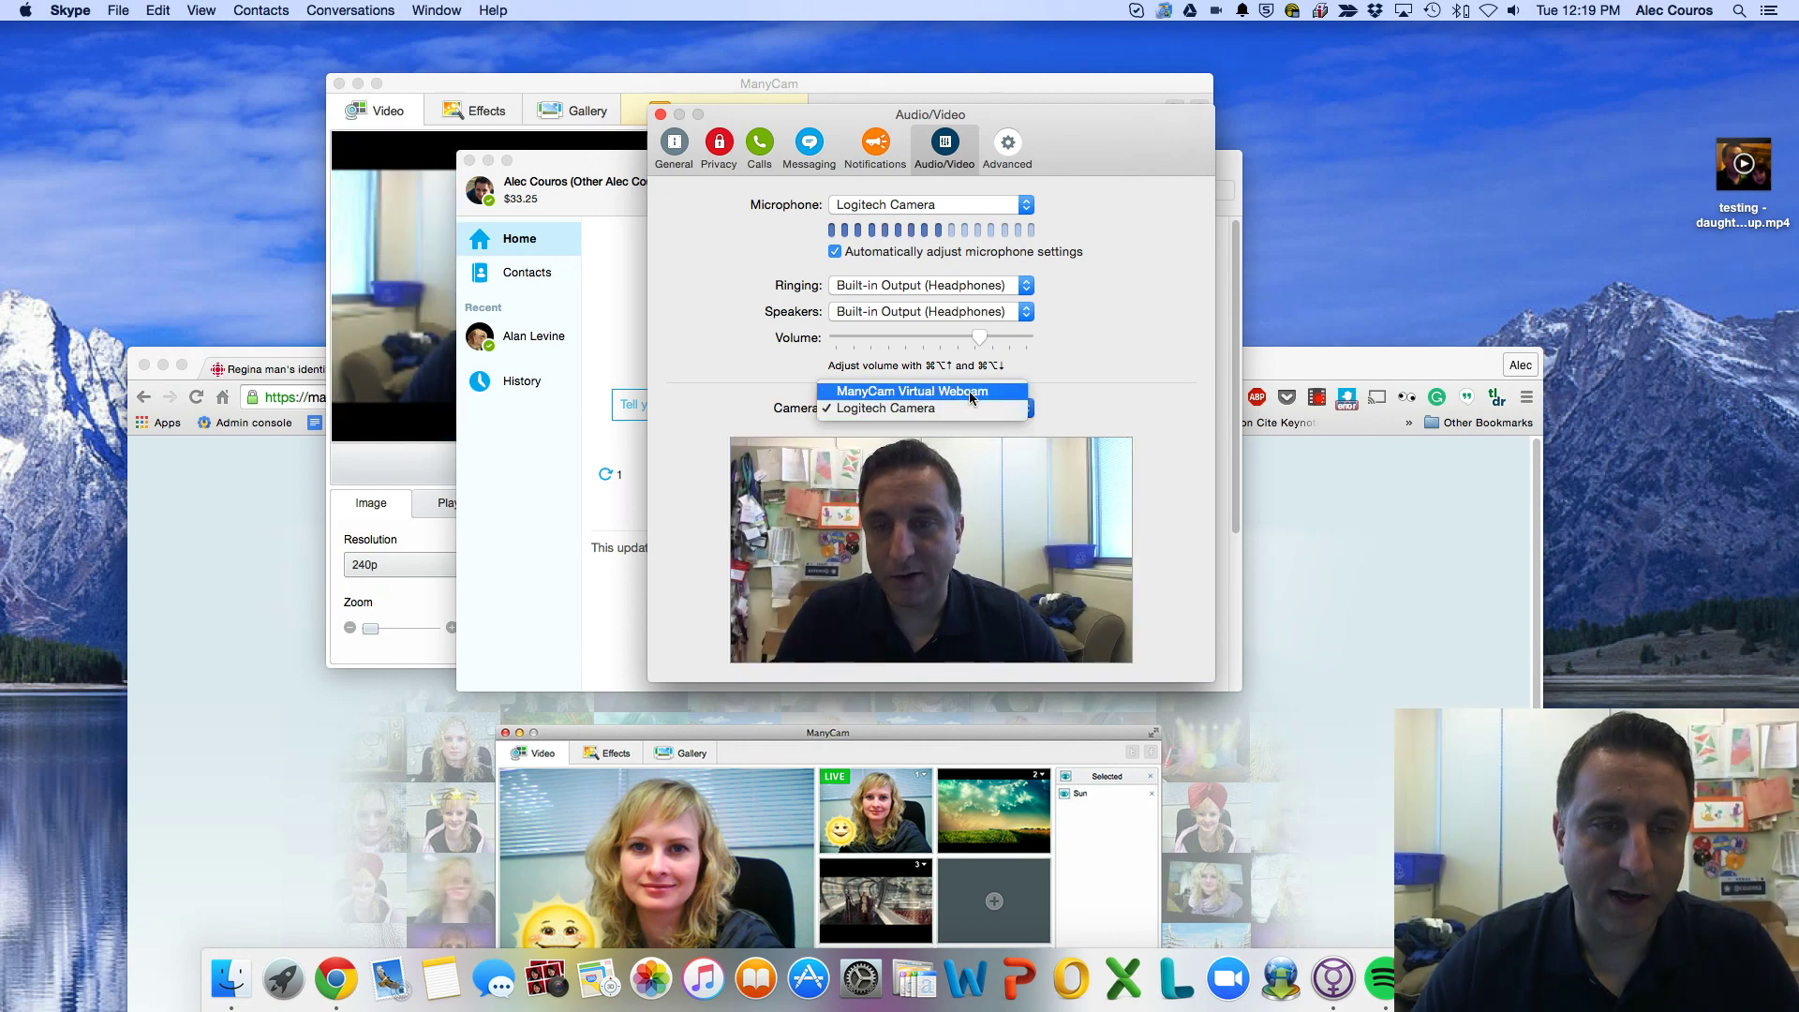
click(971, 392)
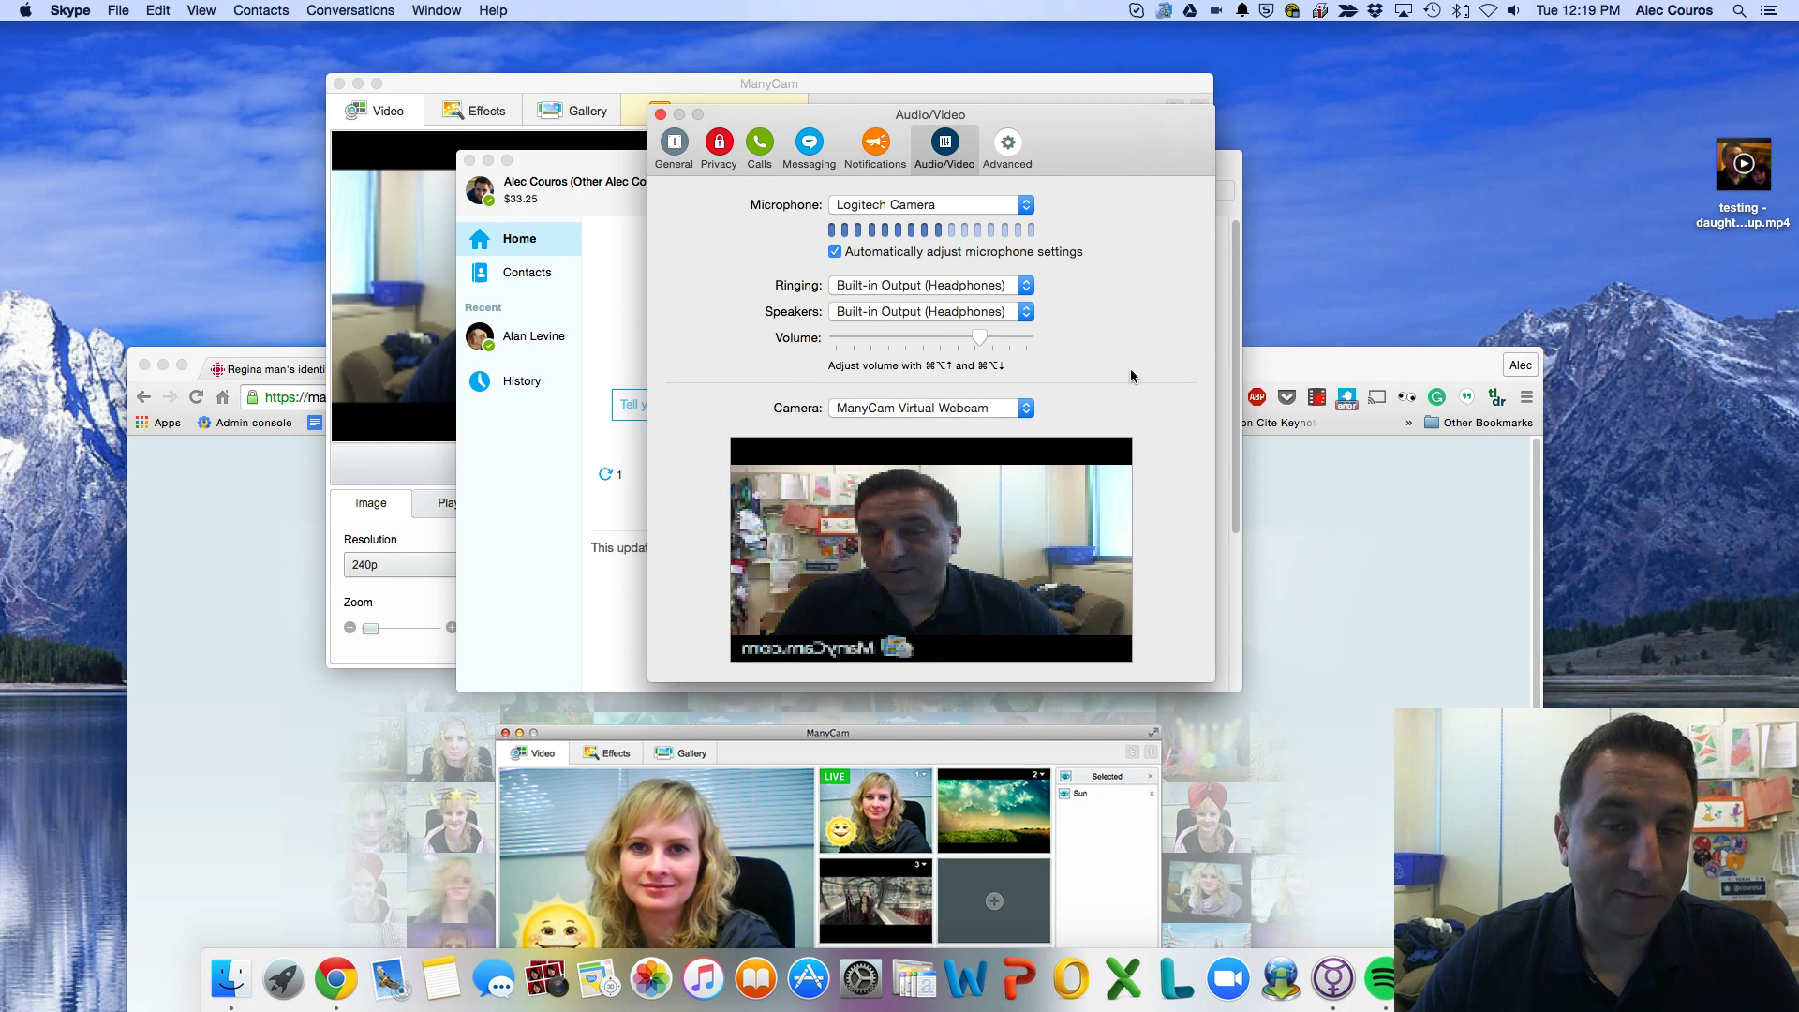
Arrange the ManyCam and Skype preferences windows side by side and make the recorded clip ManyCam's live source
click(564, 85)
drag(564, 86, 318, 105)
drag(1068, 113, 1182, 99)
click(735, 180)
click(736, 180)
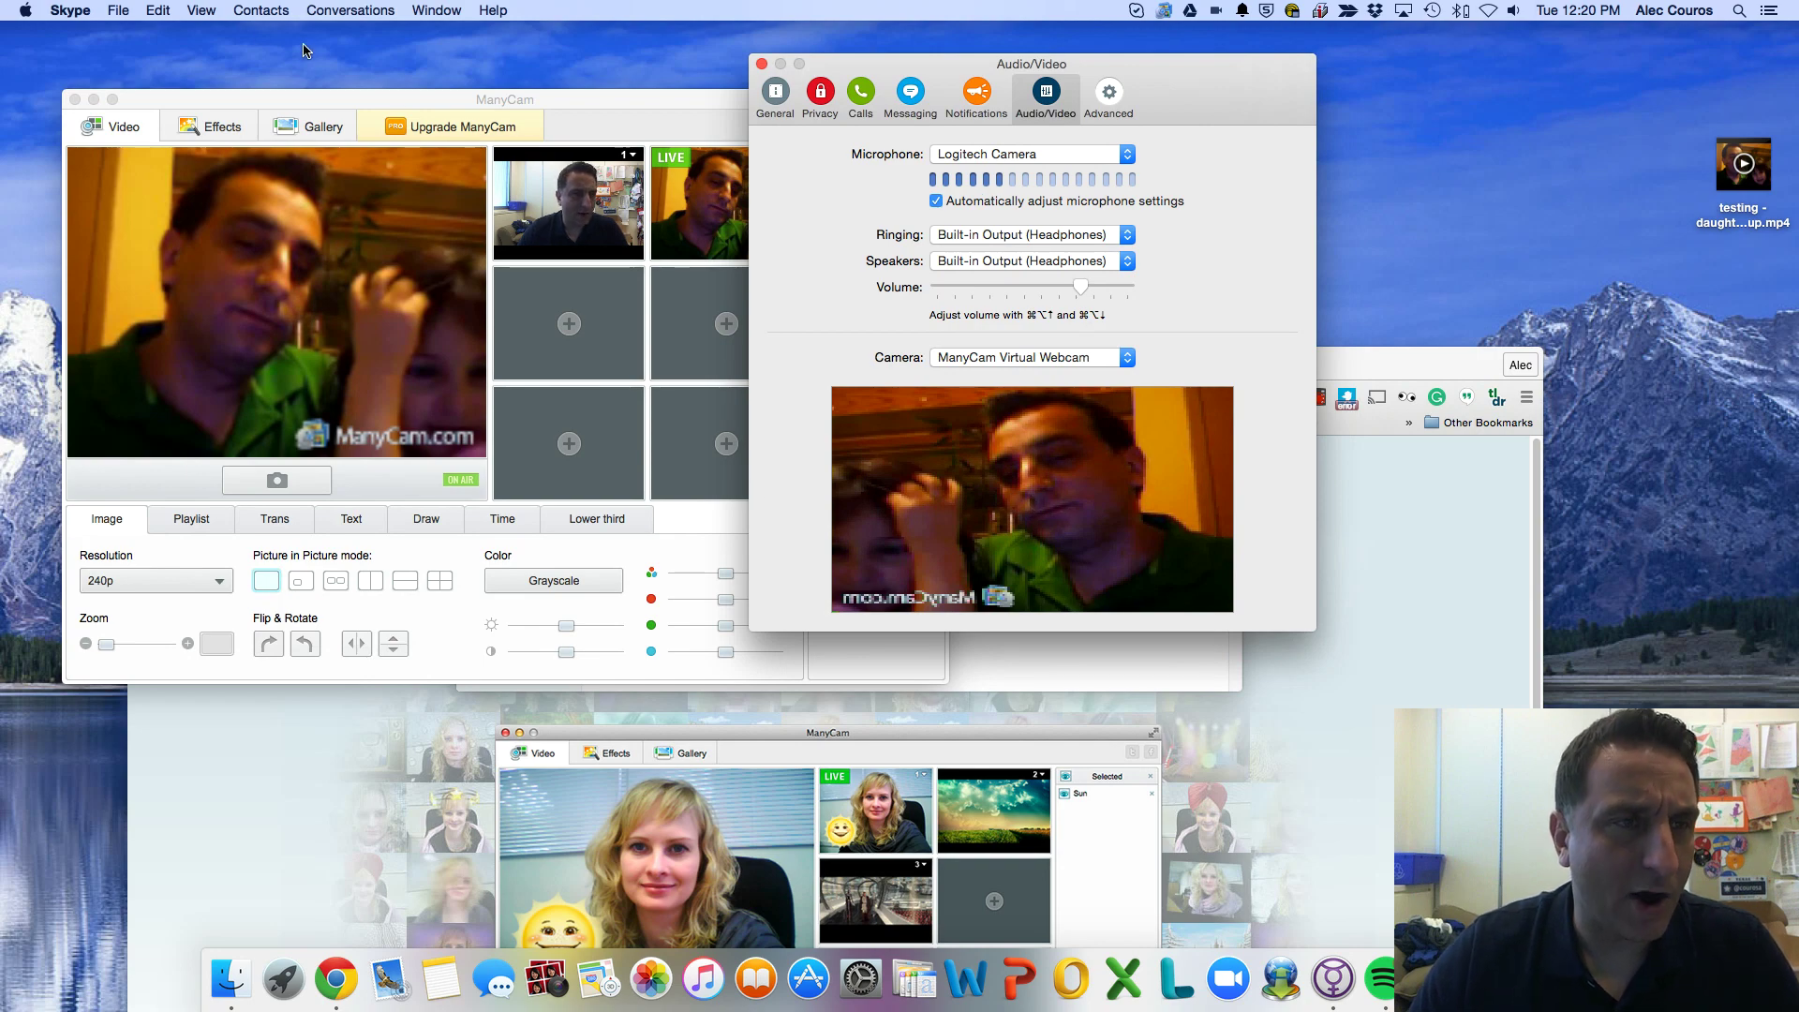
Move the ManyCam window aside and bring the browser with the ManyCam website to the front near the screen's top
drag(451, 99, 1099, 184)
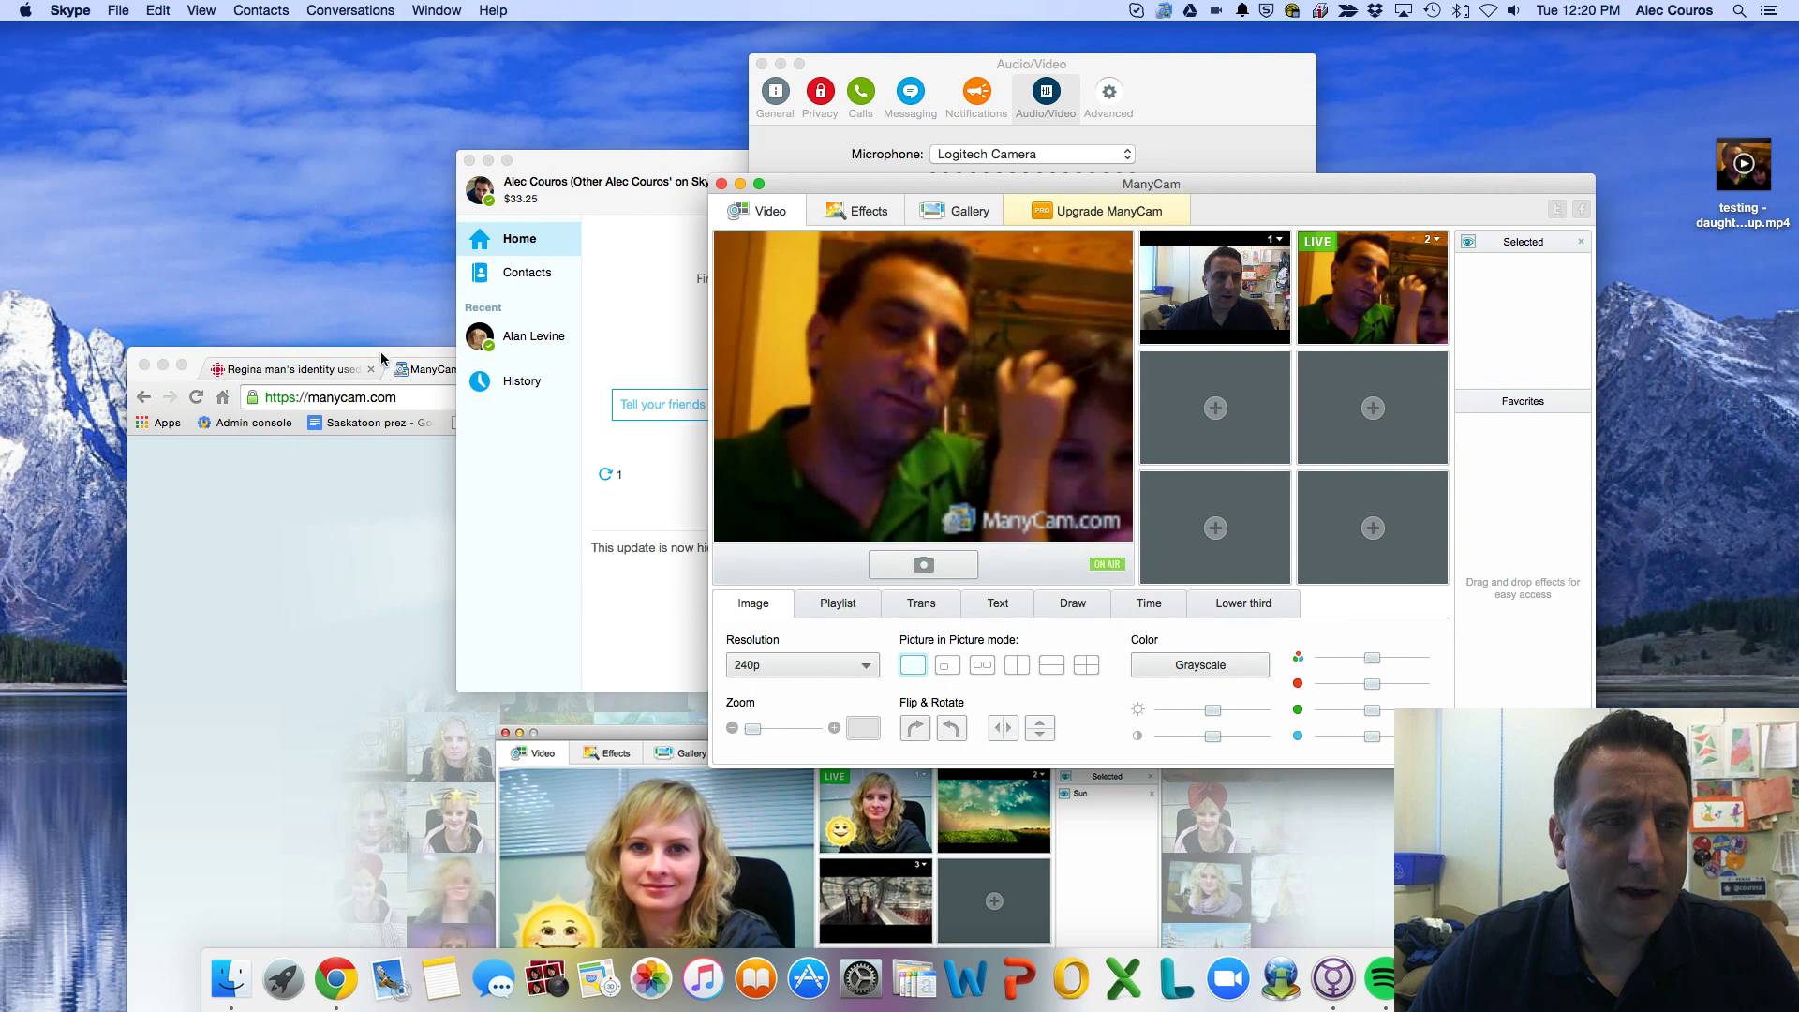
drag(385, 358, 352, 304)
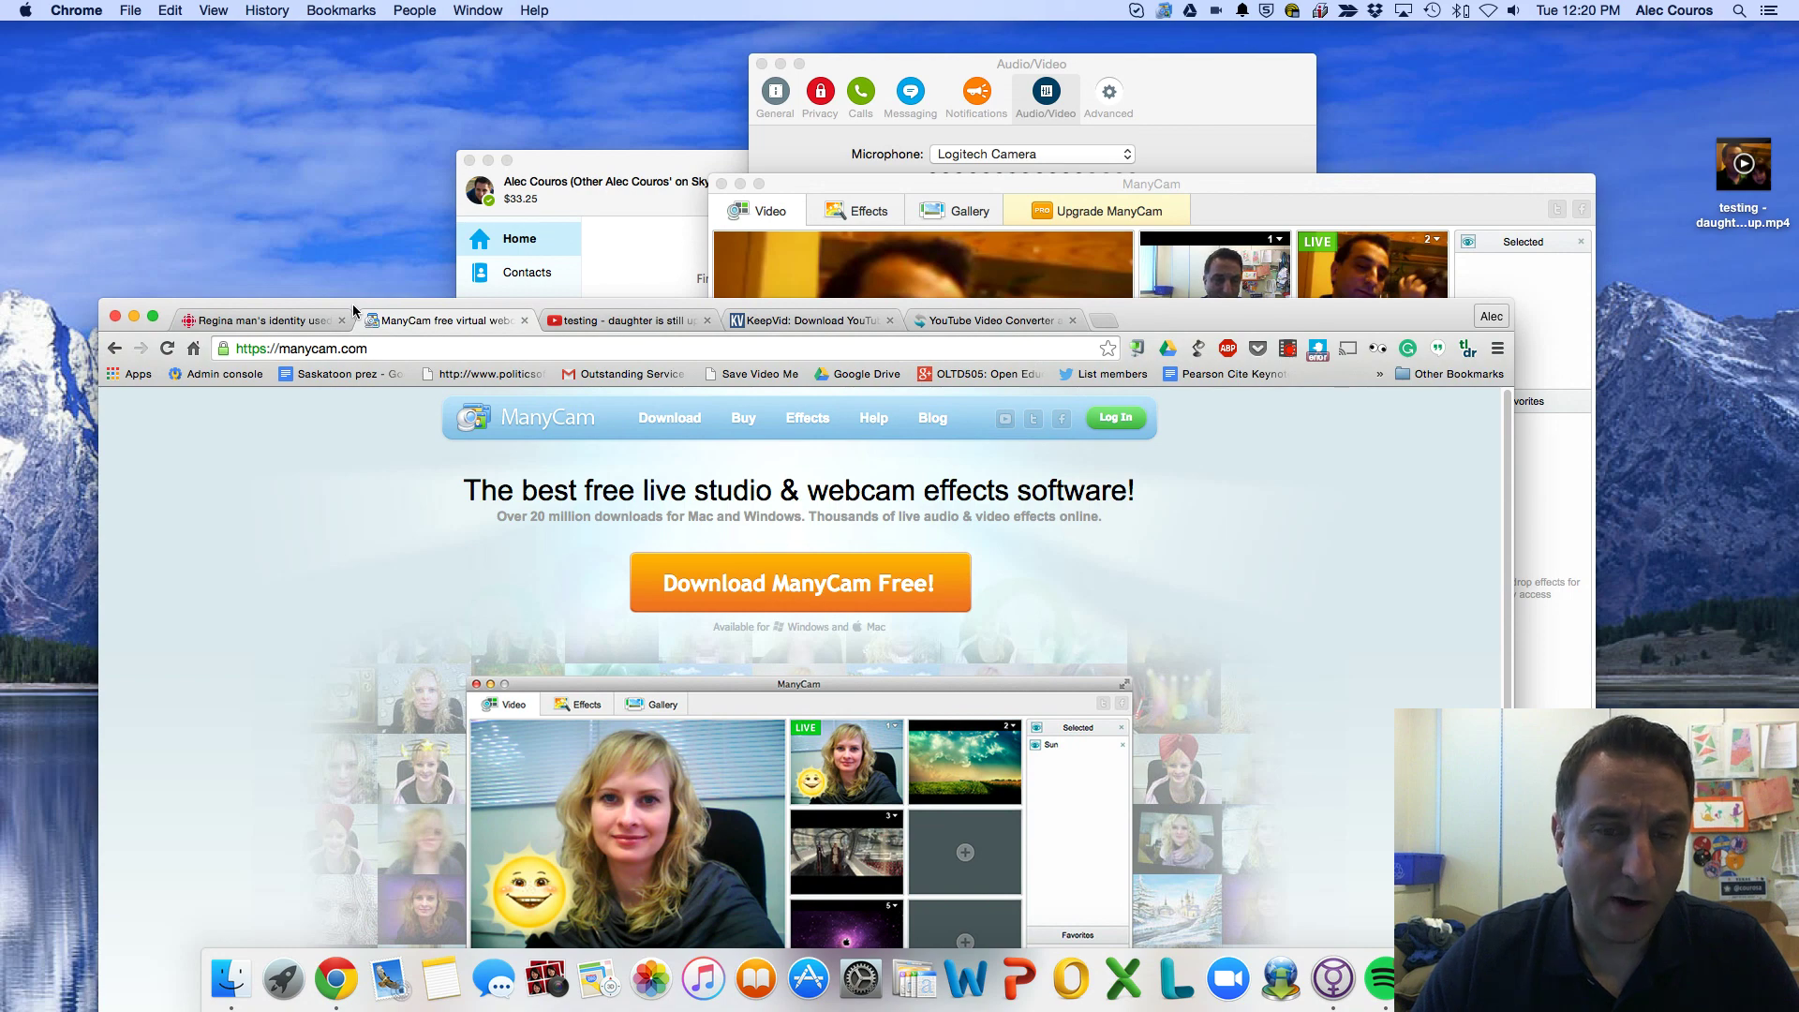
drag(352, 304, 389, 84)
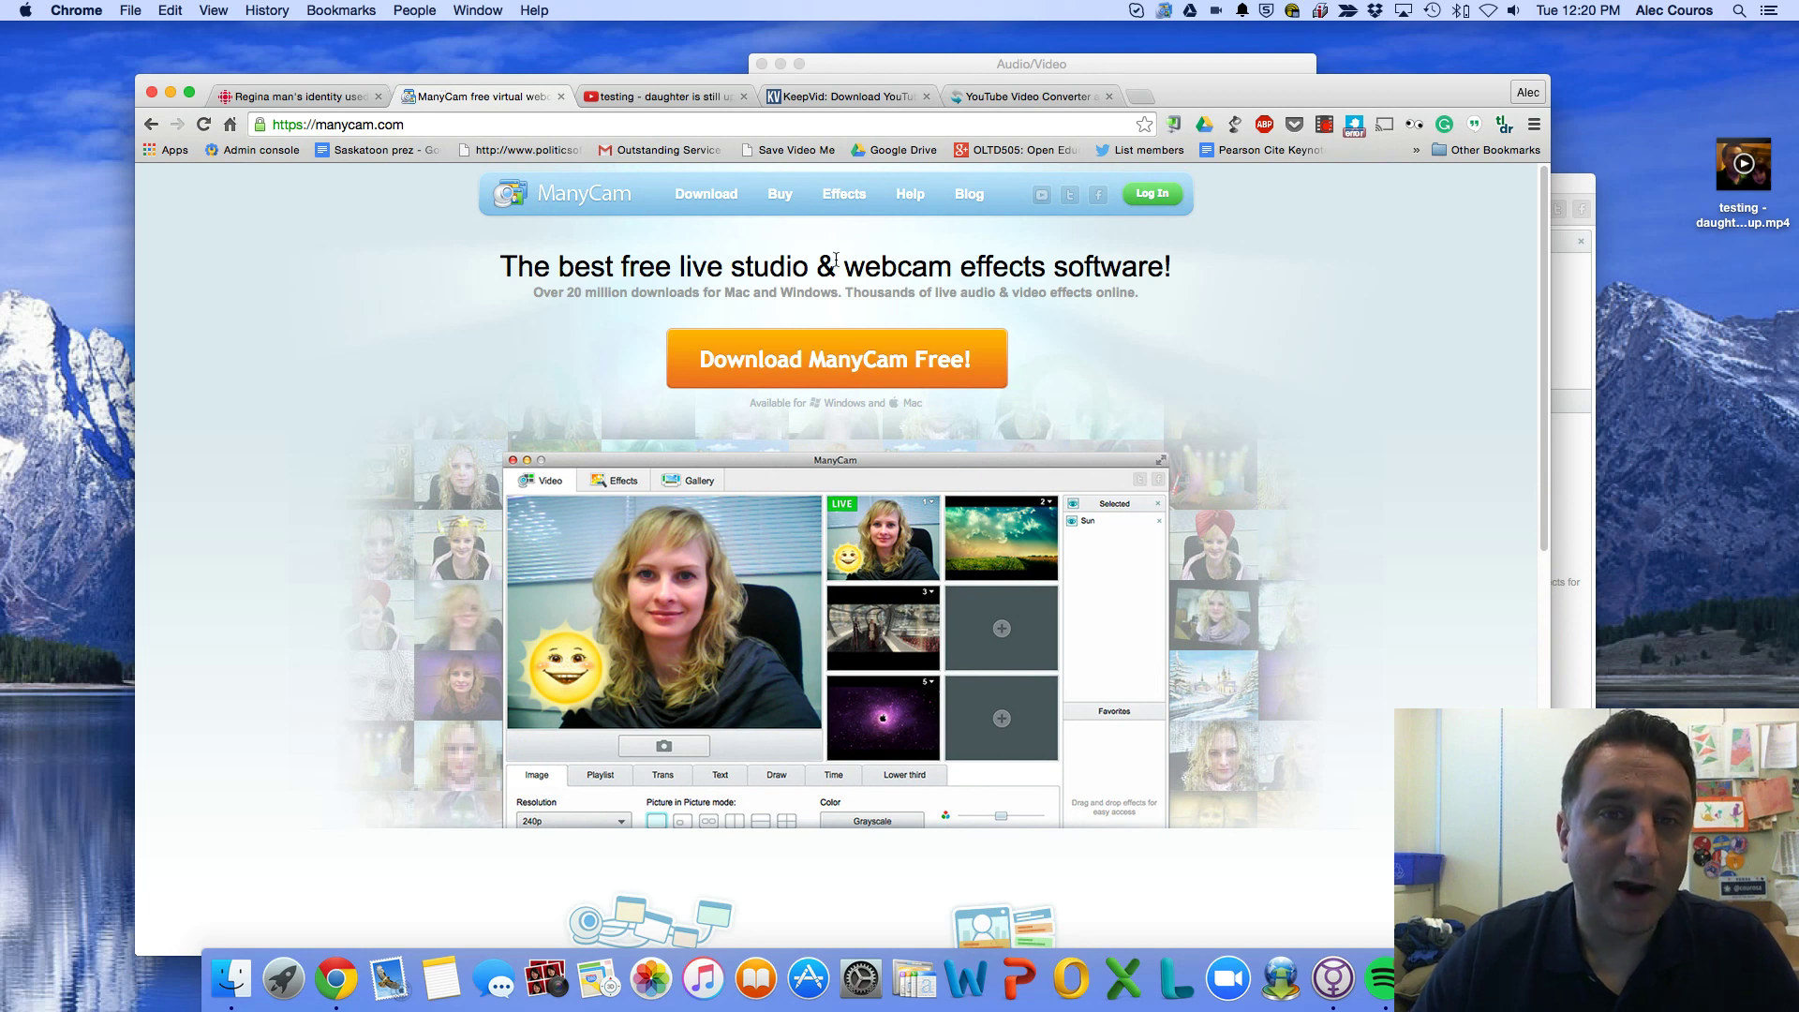
drag(1223, 84, 1168, 52)
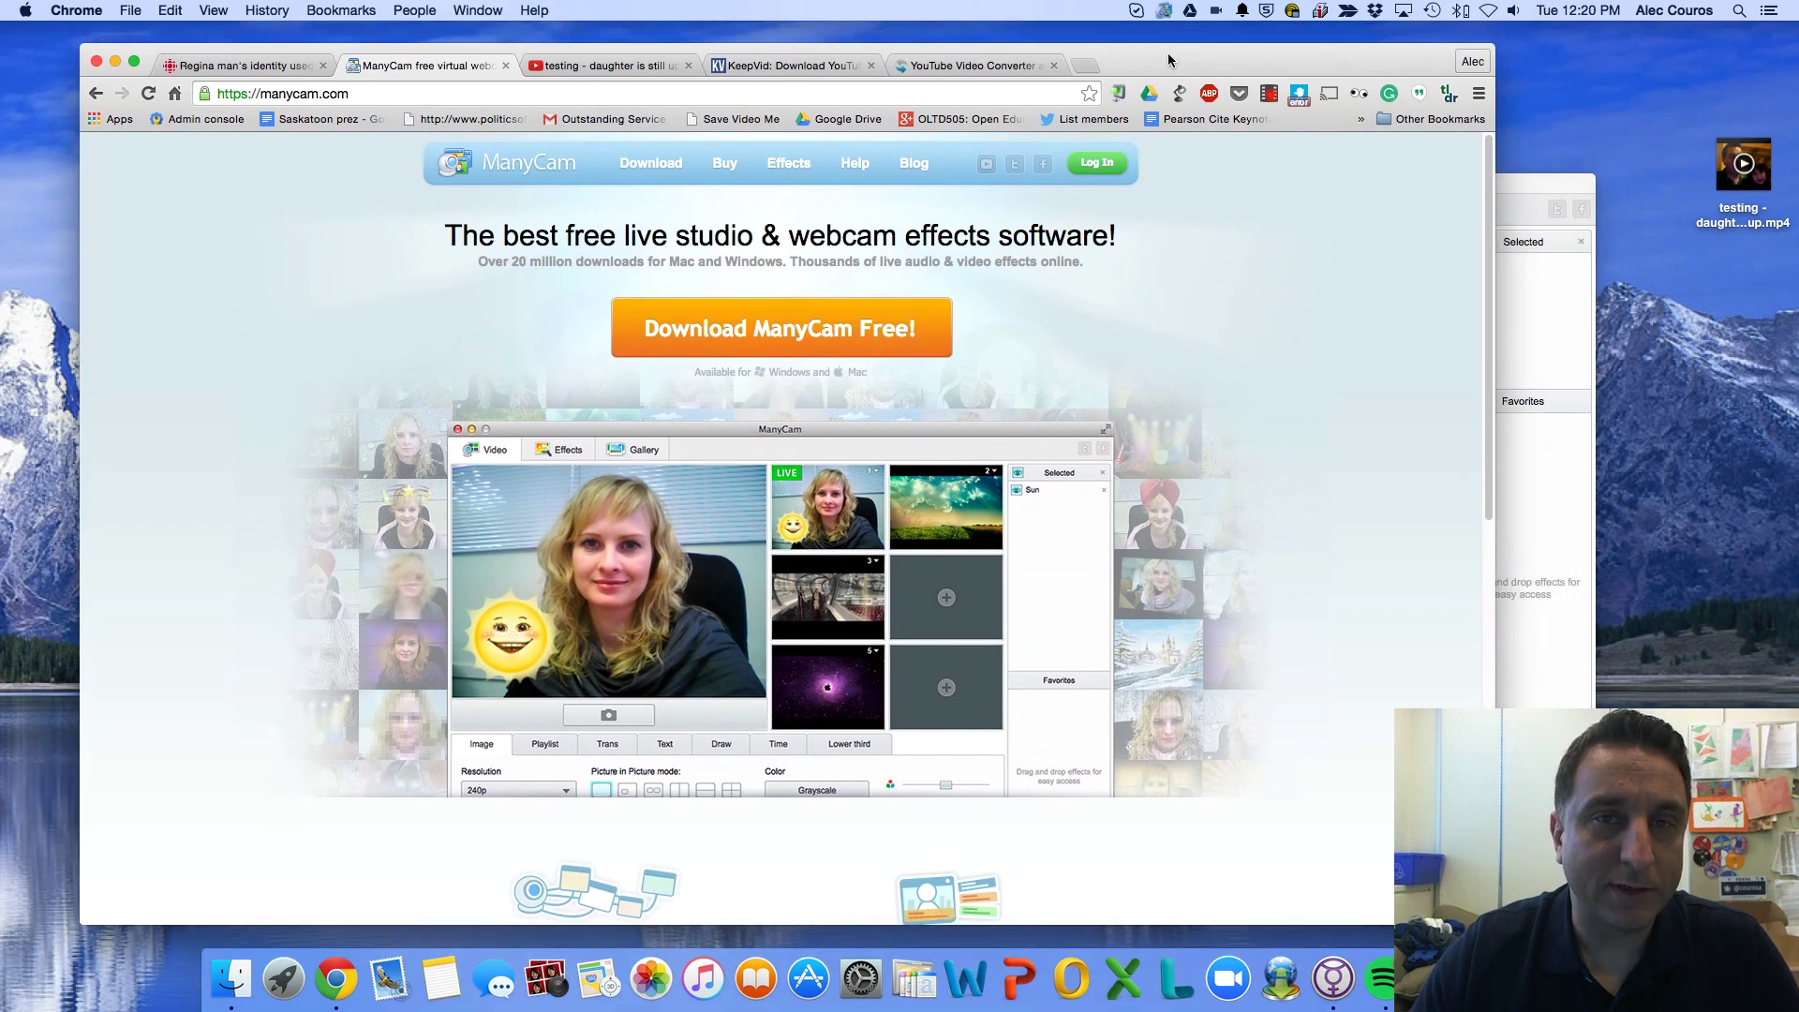